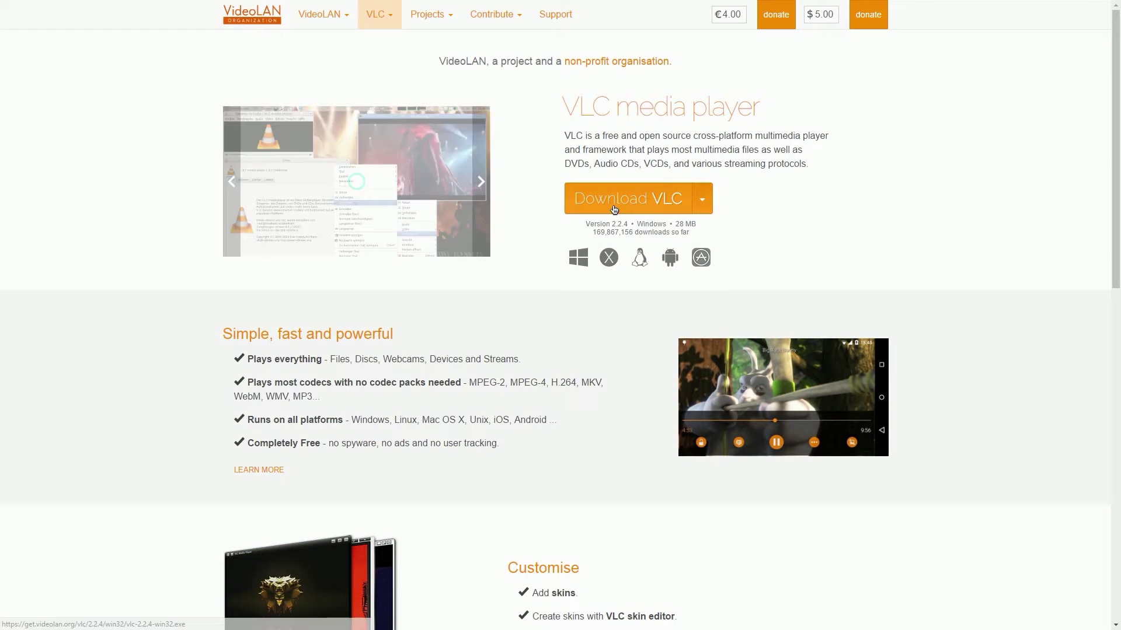
Step: Download VLC 2.2.4 for Windows from the VideoLAN site's download options
left_click(705, 199)
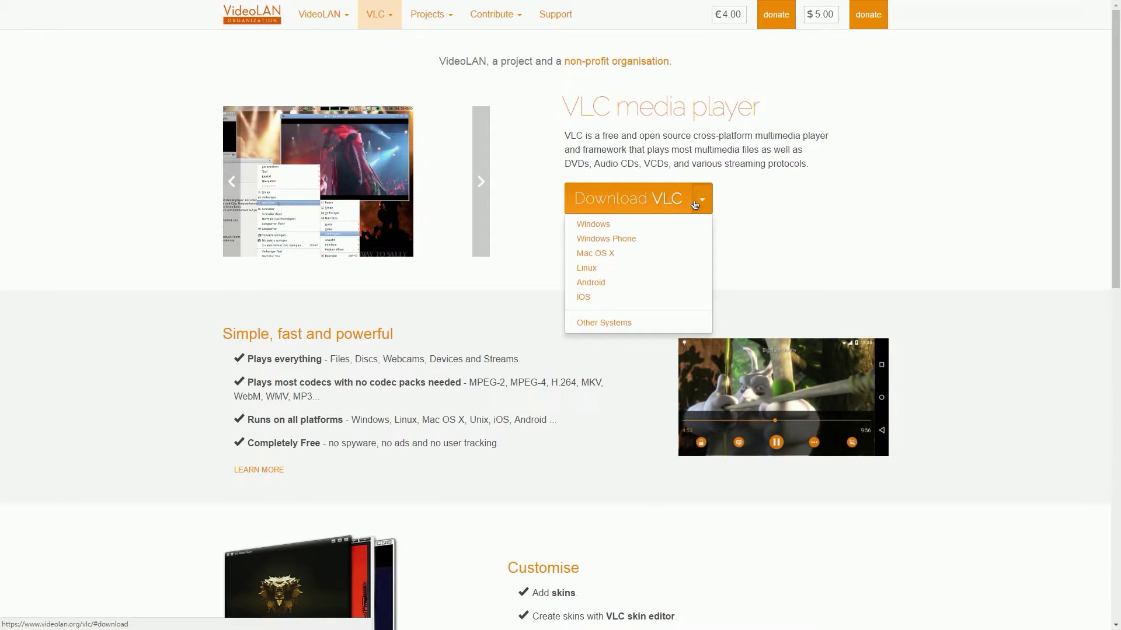
left_click(603, 230)
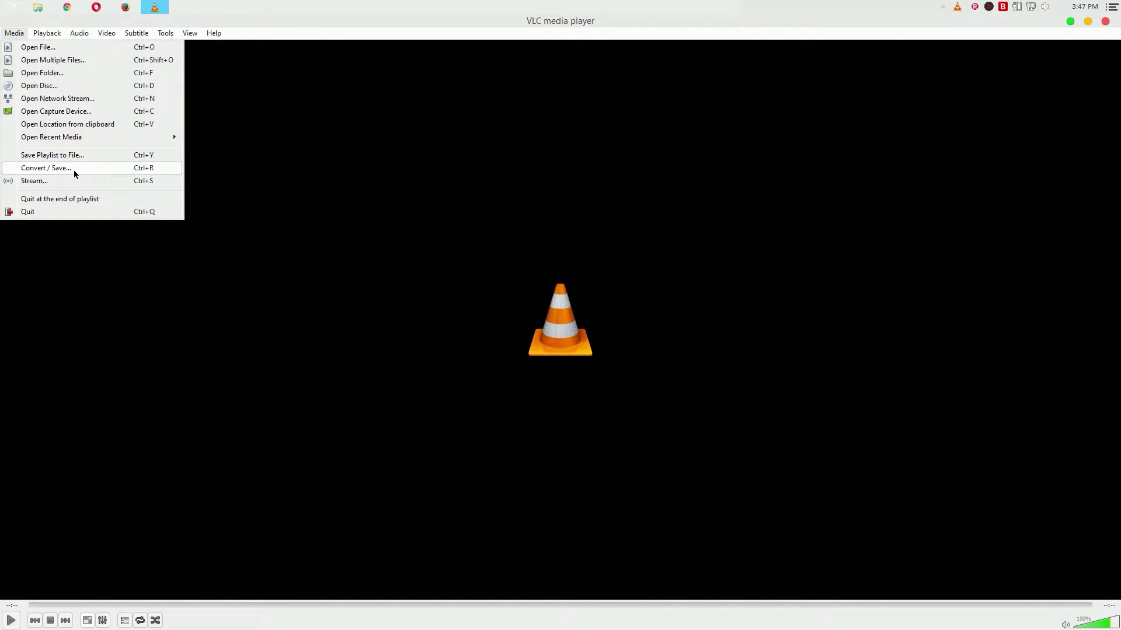
Step: Add the 04.05.2017 Call of Duty Modern Warfare 3 recording from E:\Recording to VLC's Convert / Save list
left_click(46, 168)
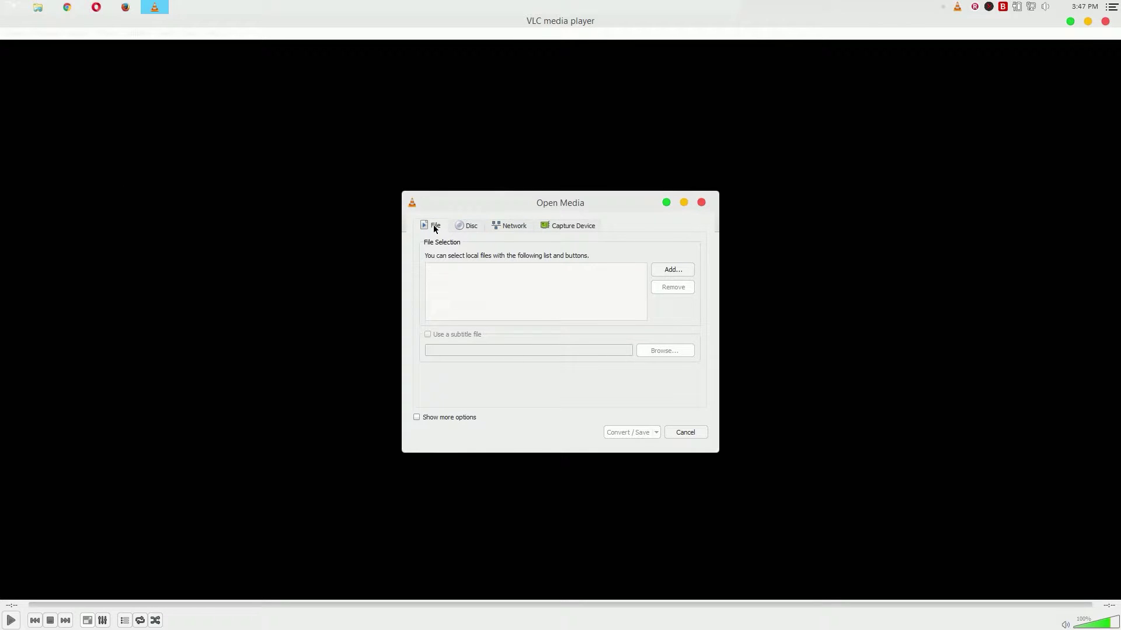
mouse_move(260, 2)
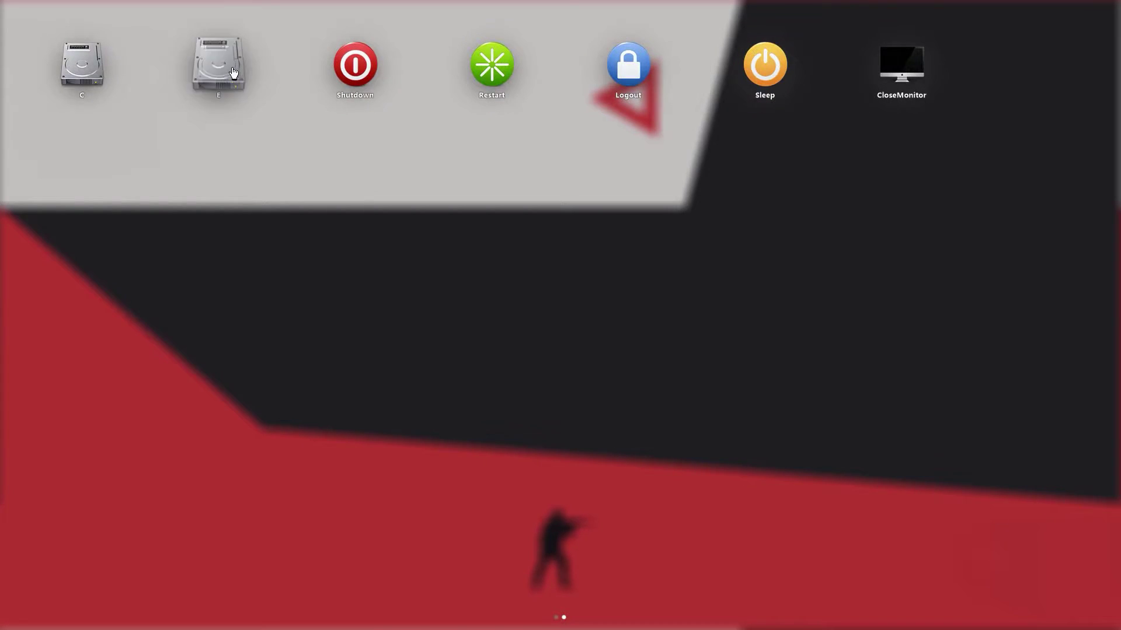
left_click(233, 71)
double_click(716, 143)
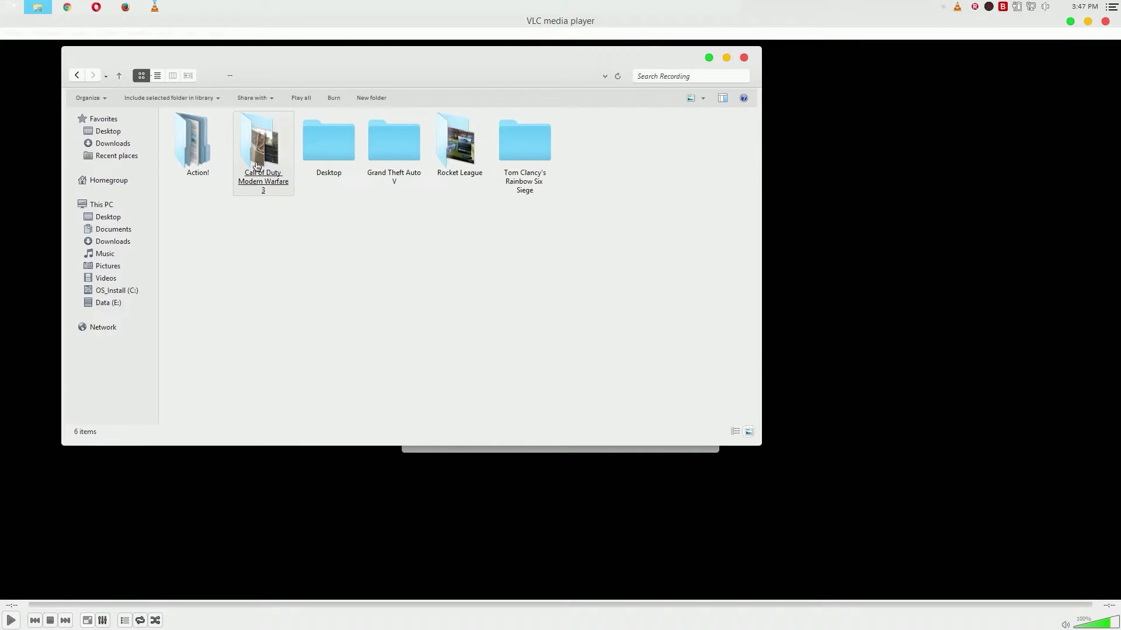
double_click(269, 154)
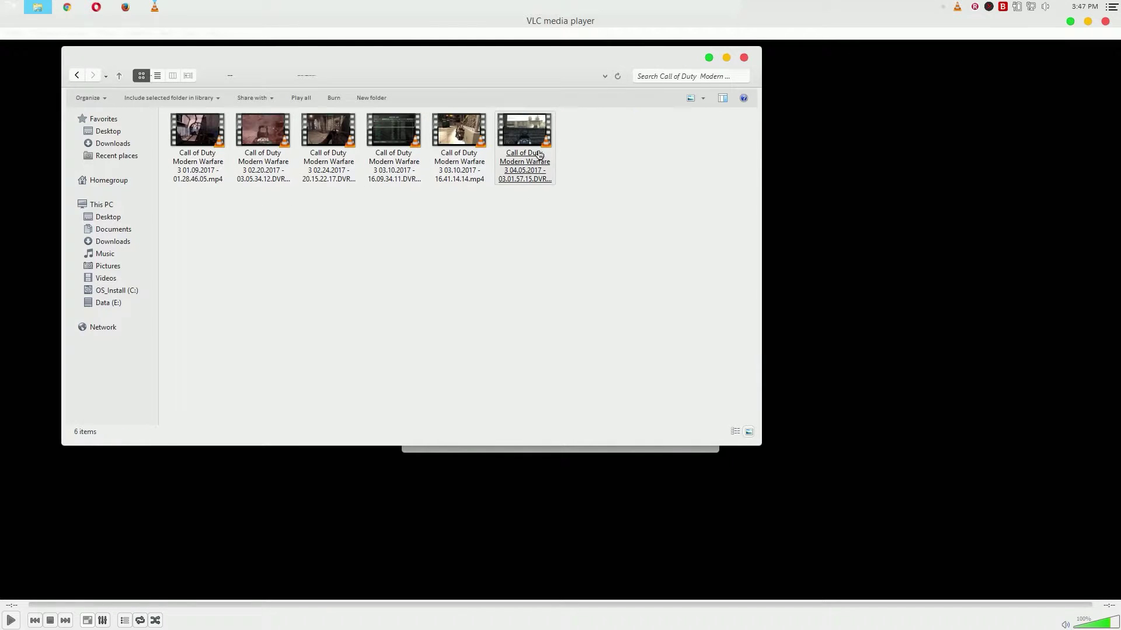
left_click_drag(540, 154, 147, 5)
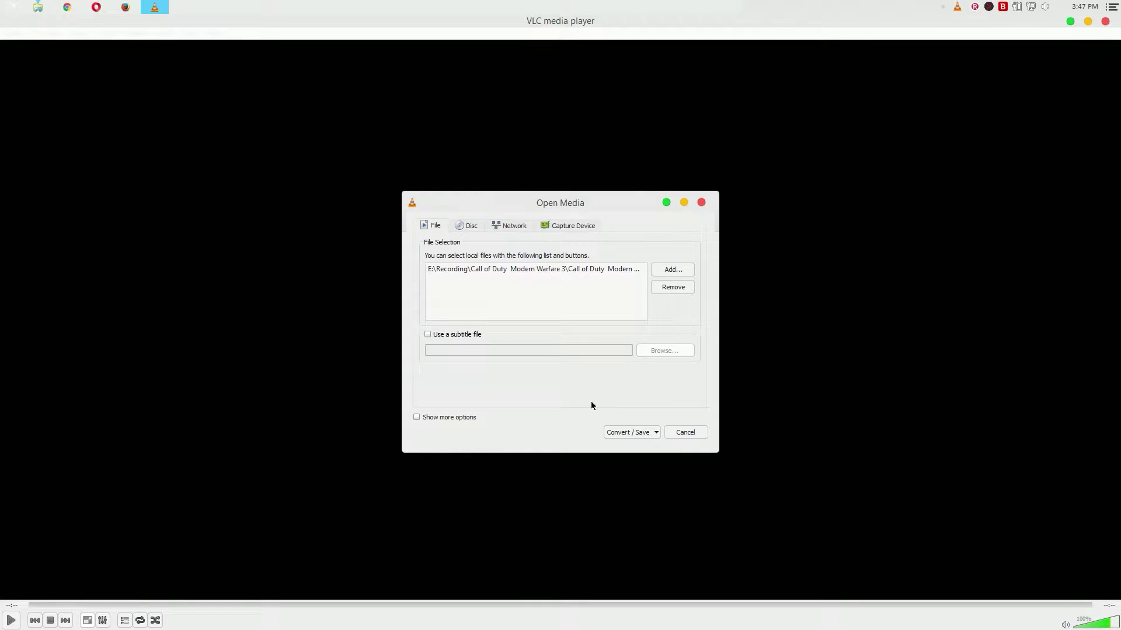
Step: Choose the Audio - MP3 conversion profile
left_click(623, 432)
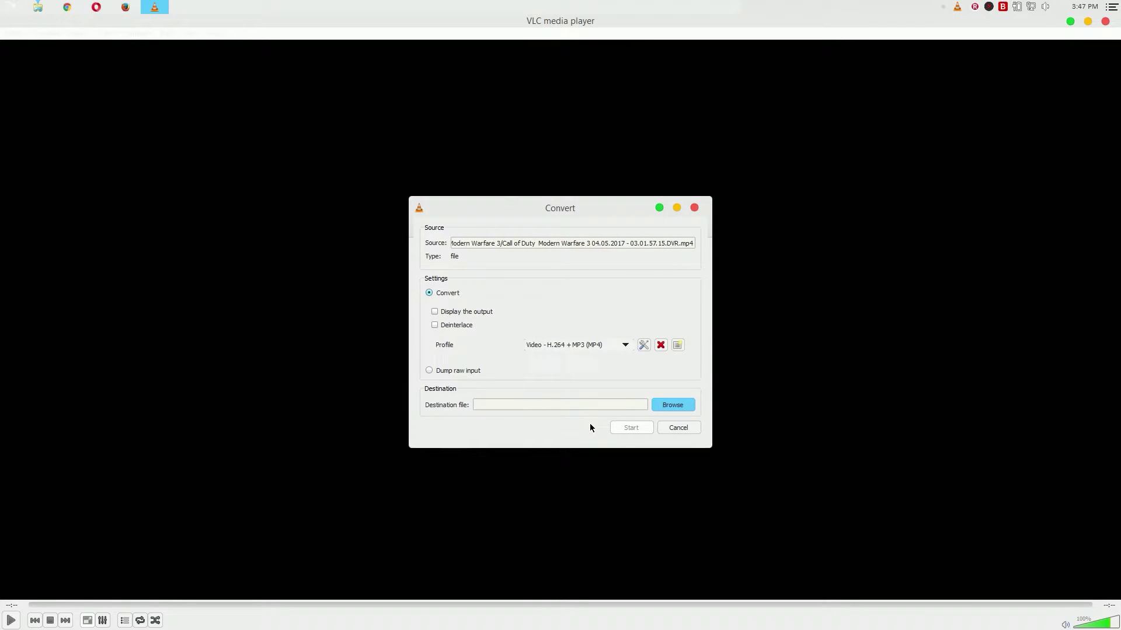
left_click(559, 345)
scroll(572, 385, "down", 1)
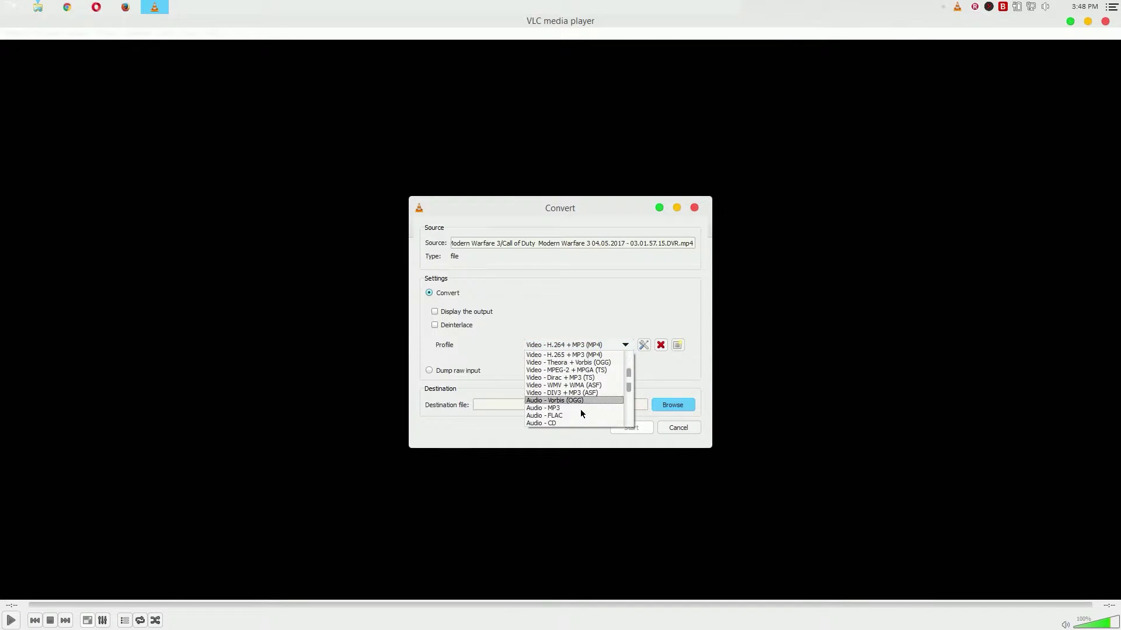
left_click(574, 408)
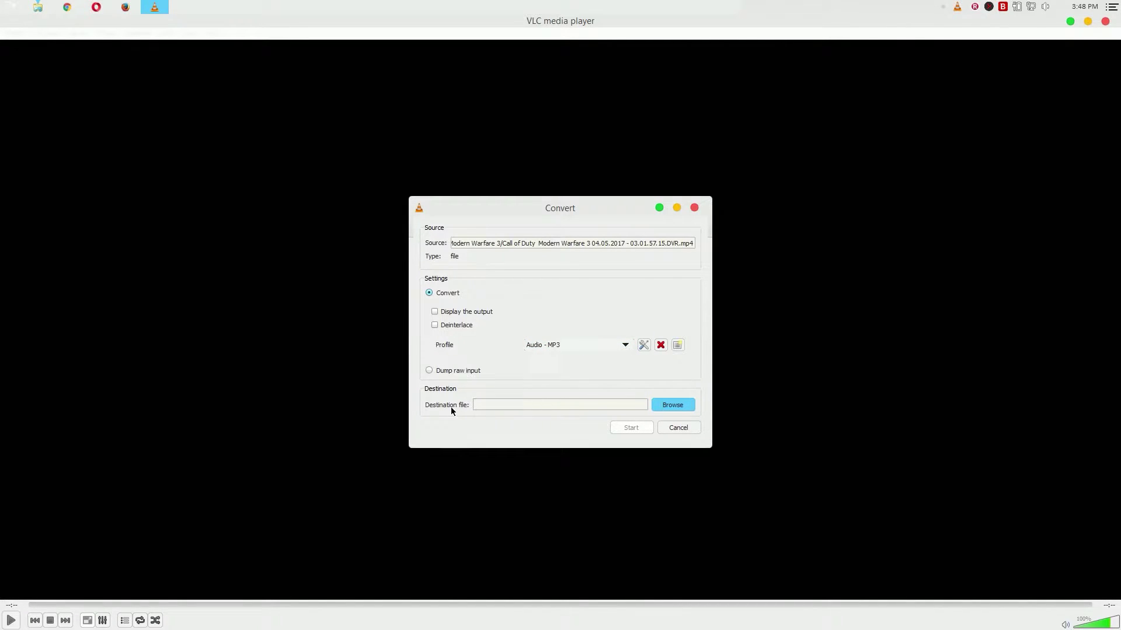
Step: Set the output to Audio.mp3 on the Desktop and start the conversion
left_click(667, 407)
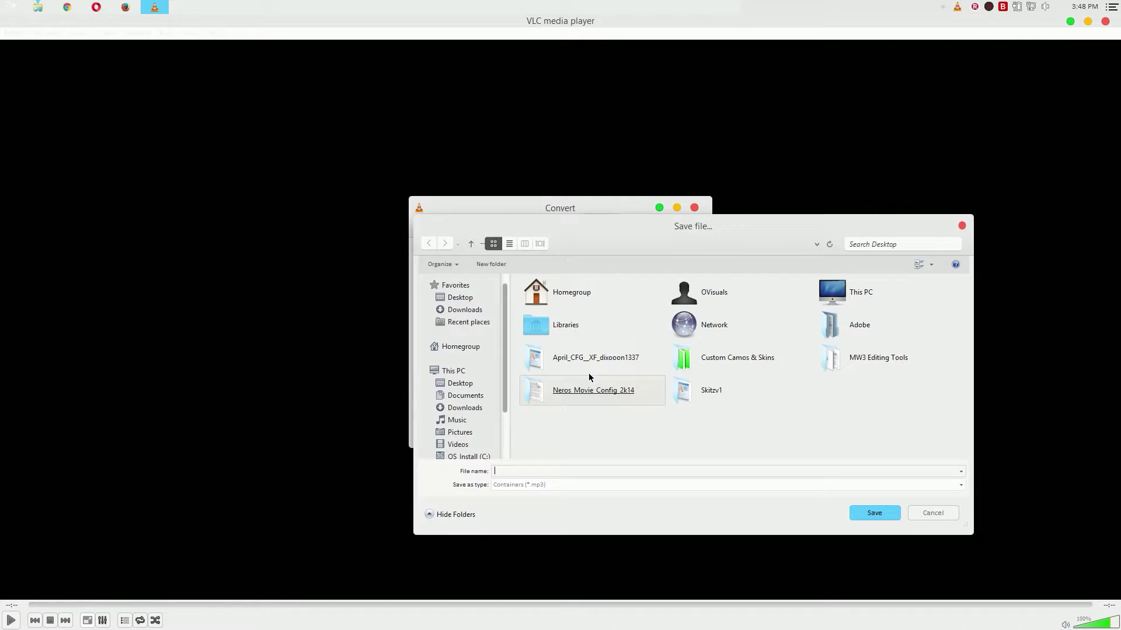
type("Audio")
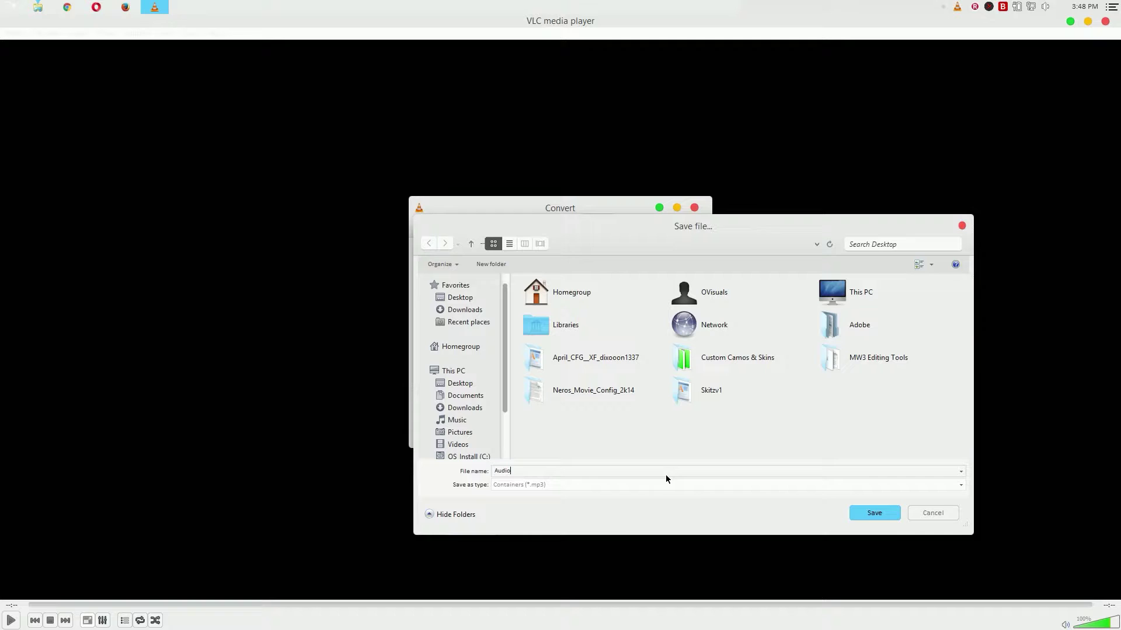
left_click(874, 513)
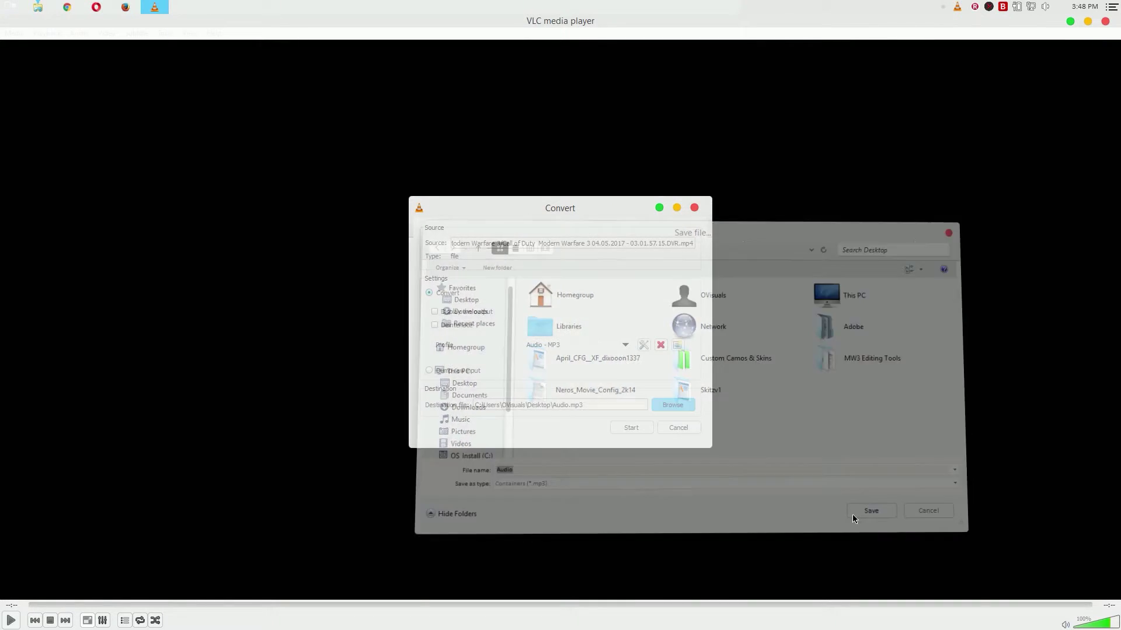
left_click(633, 430)
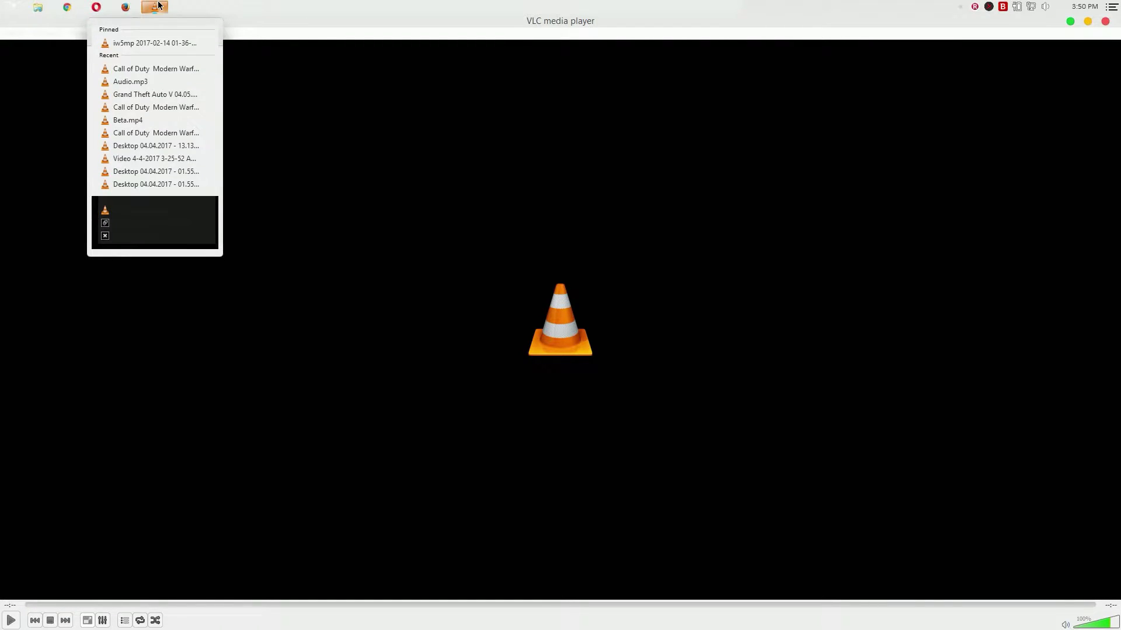
Step: Close the VLC player window after the Audio.mp3 conversion finishes
left_click(150, 239)
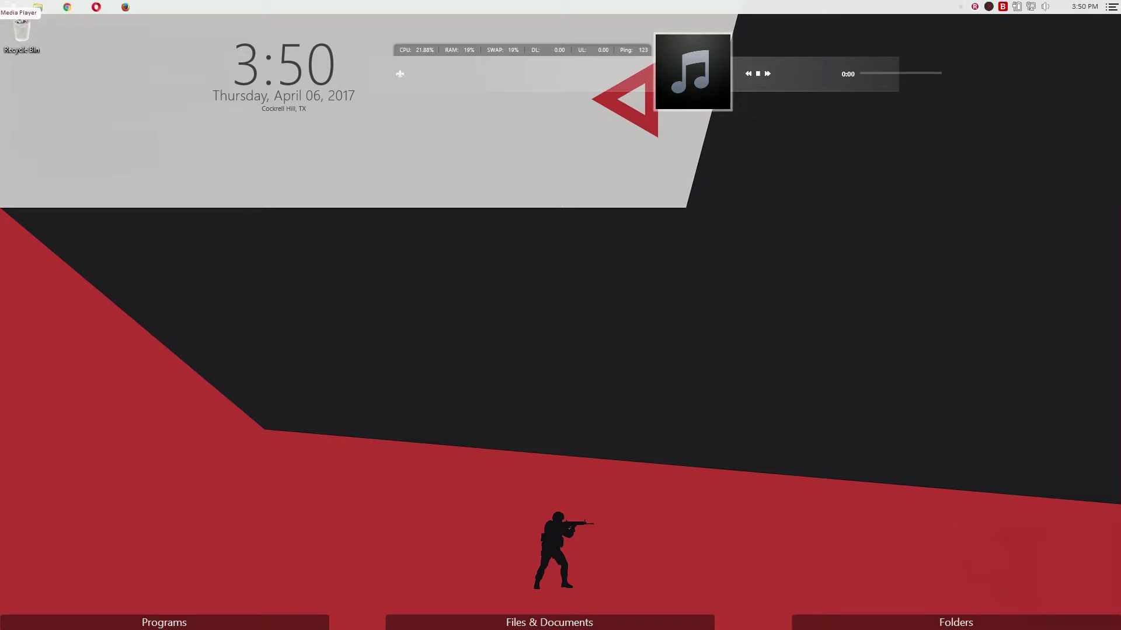
Step: Launch Adobe Premiere Pro CC from the Start menu
left_click(8, 6)
left_click(129, 347)
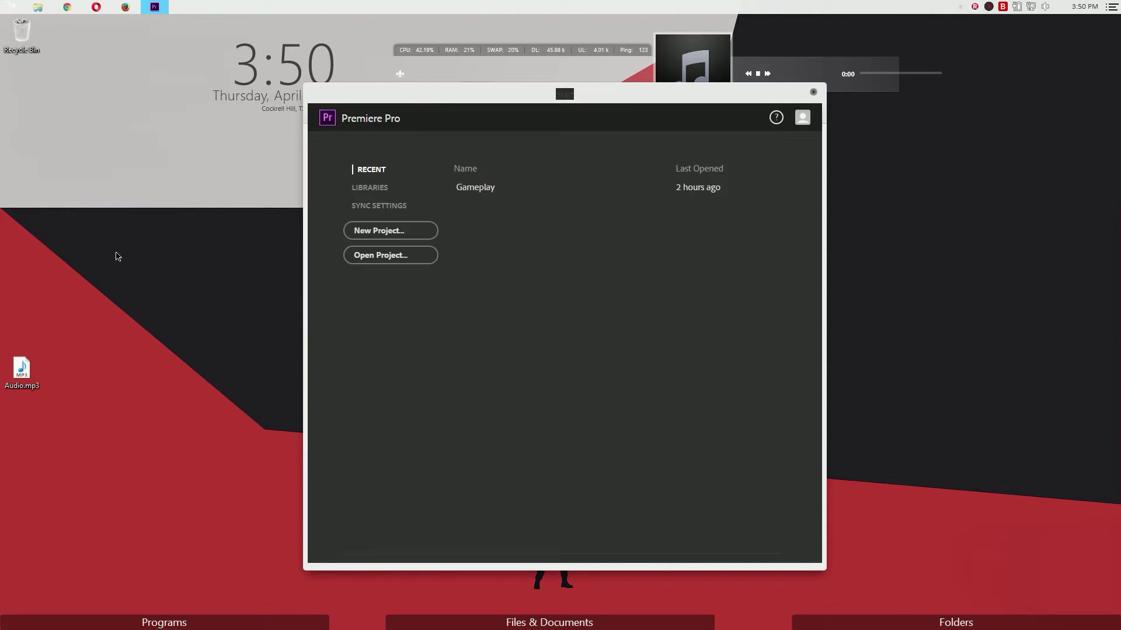
Step: Open the recent Gameplay project and import Audio.mp3 from the desktop
left_click(513, 185)
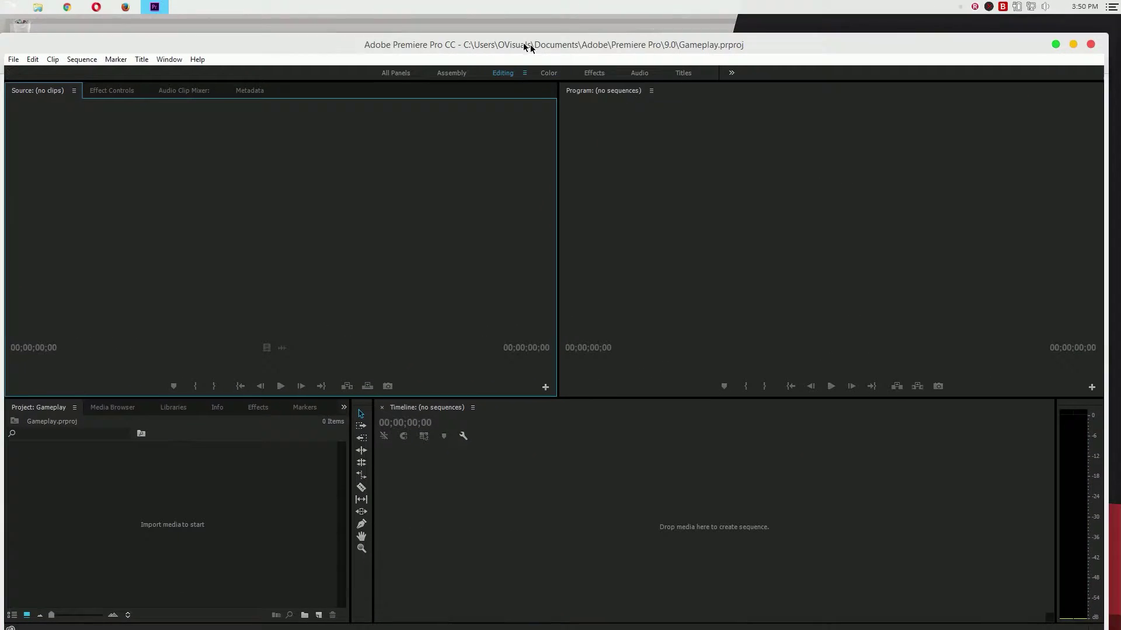
left_click(154, 6)
left_click_drag(22, 370, 133, 497)
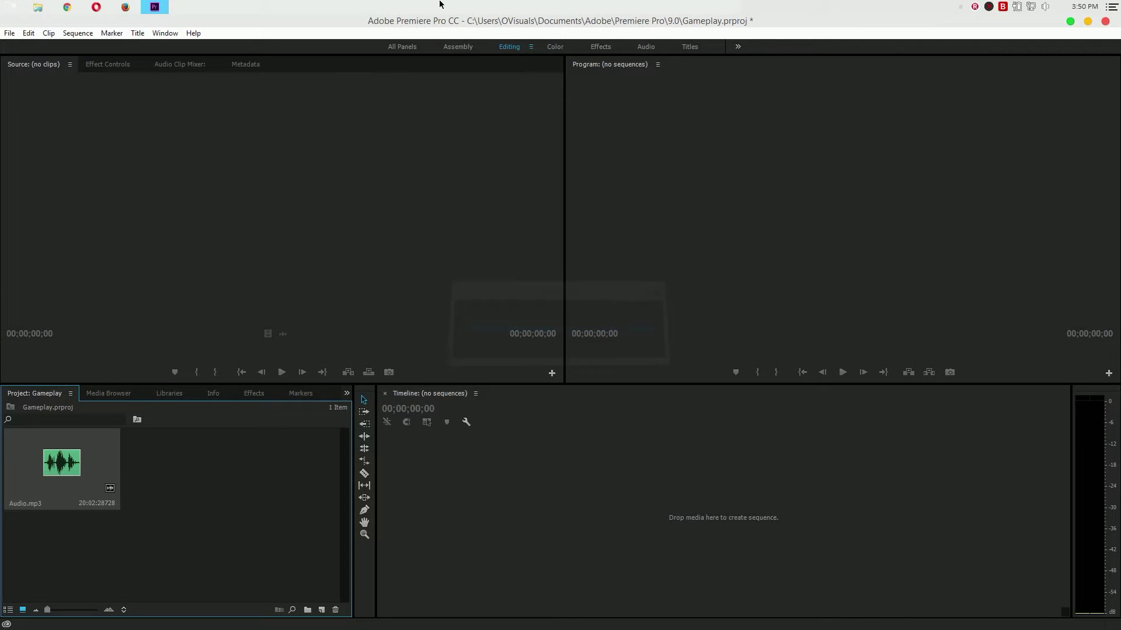
Step: Import the 04.05.2017 Call of Duty recording from E:\Recording and create a sequence from it
key("shift+Tab")
scroll(299, 93, "down", 1)
left_click(235, 74)
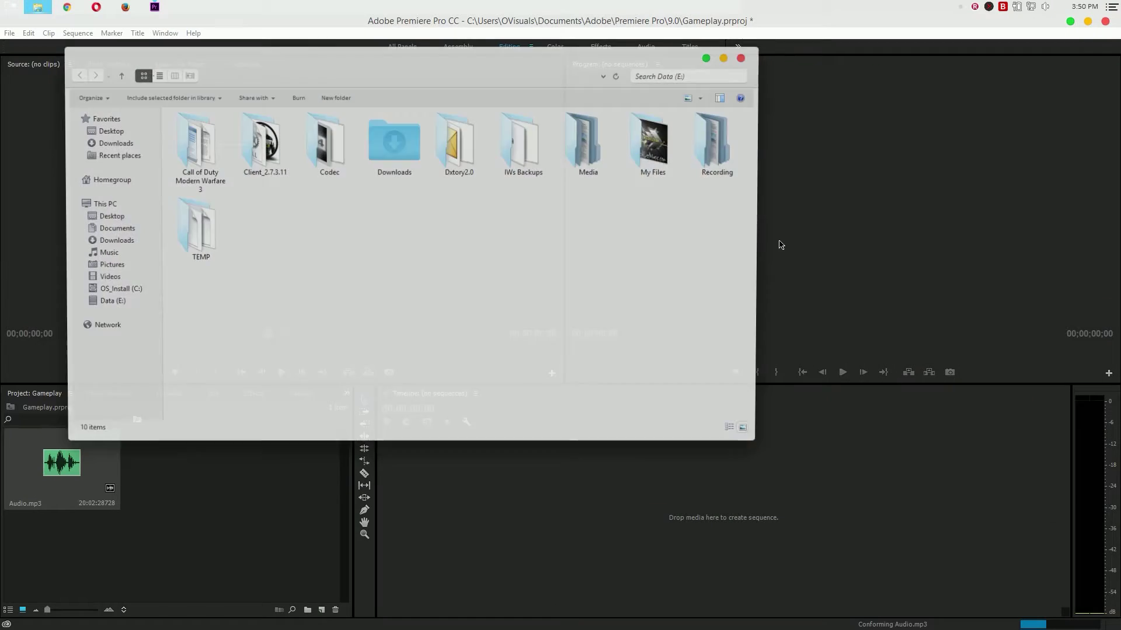
double_click(722, 140)
double_click(260, 145)
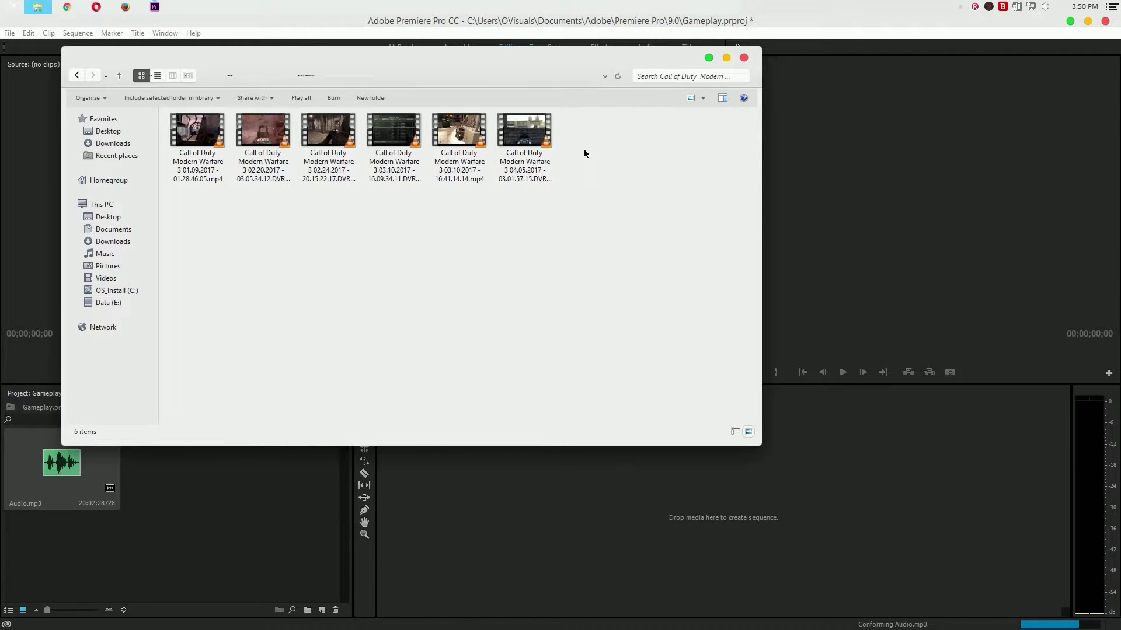
left_click_drag(525, 140, 205, 505)
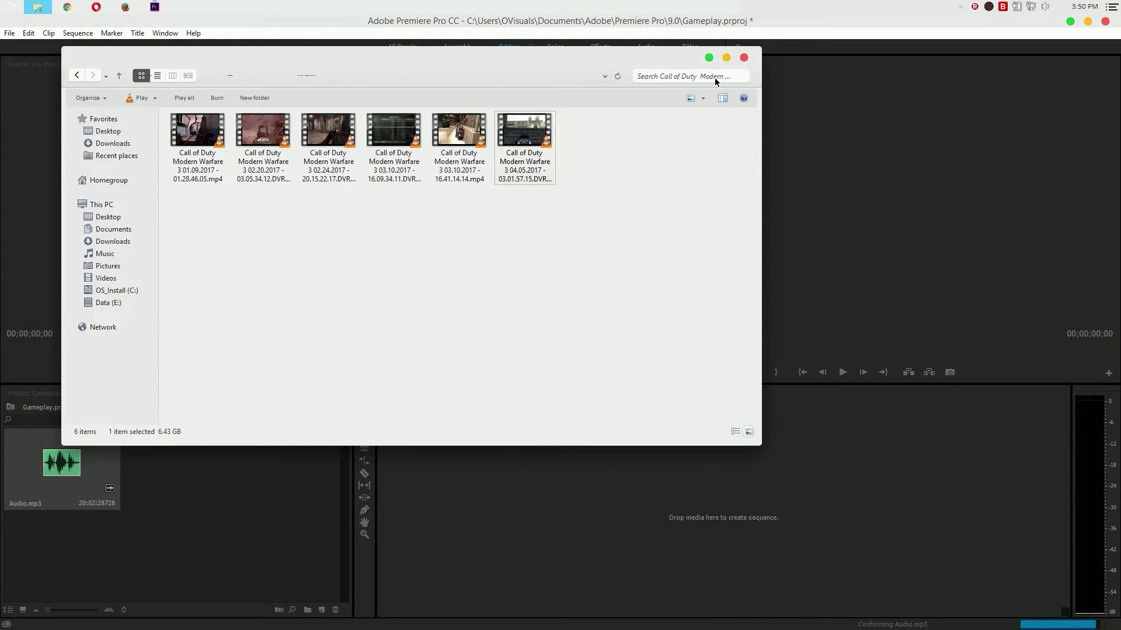
left_click(744, 57)
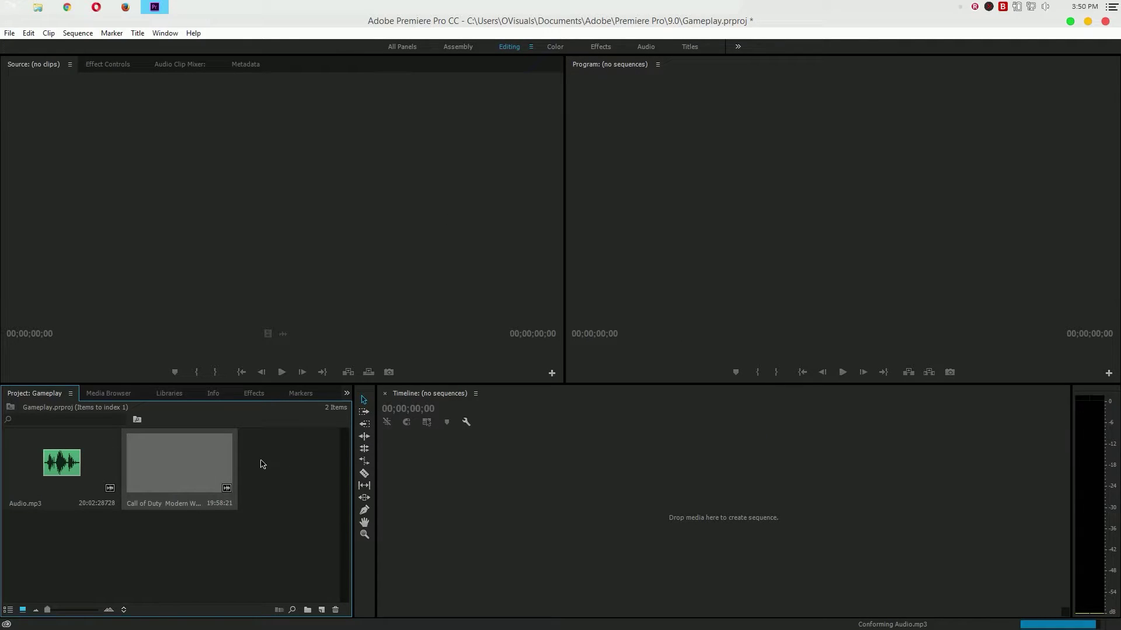
left_click_drag(176, 464, 498, 490)
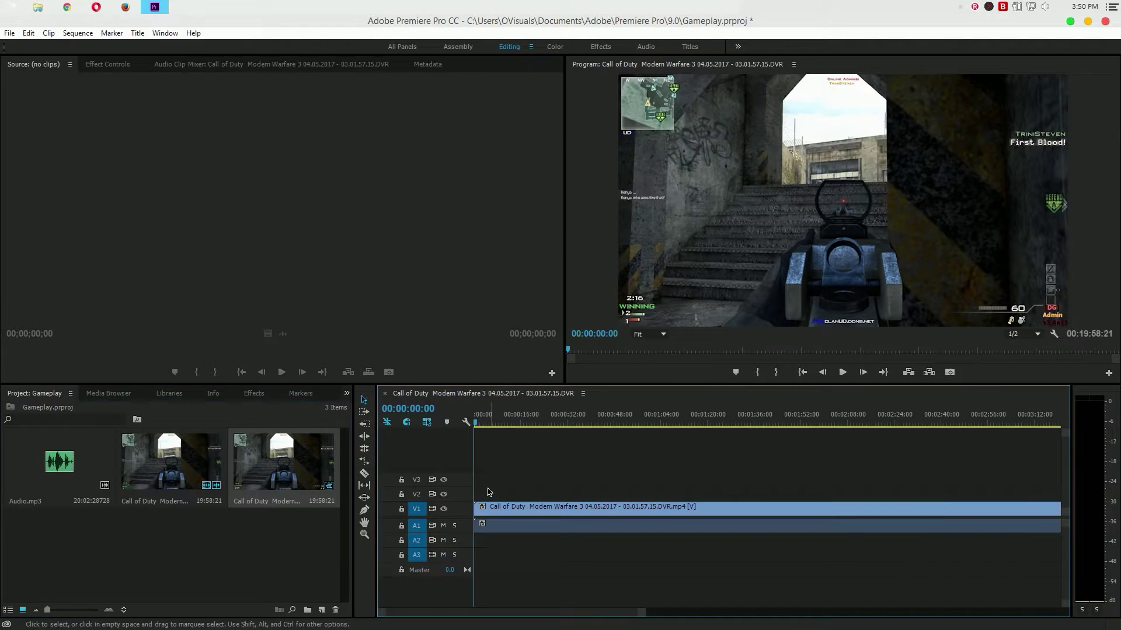
Step: Unlink the gameplay clip's video from its original audio on the timeline
left_click(534, 511)
right_click(533, 511)
left_click(575, 229)
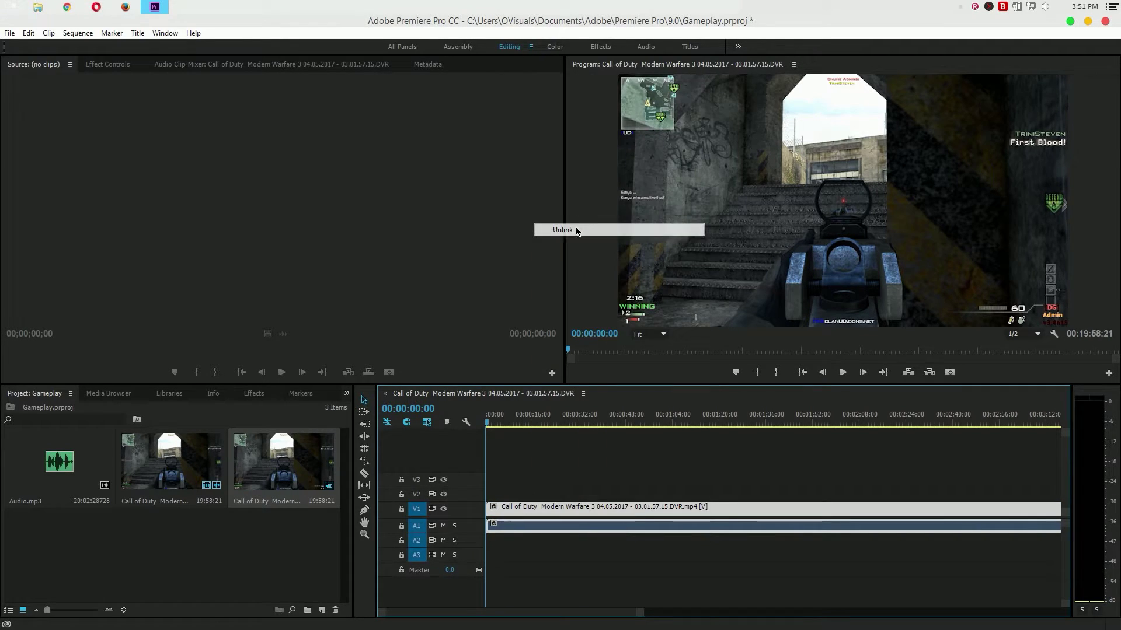
left_click(543, 513)
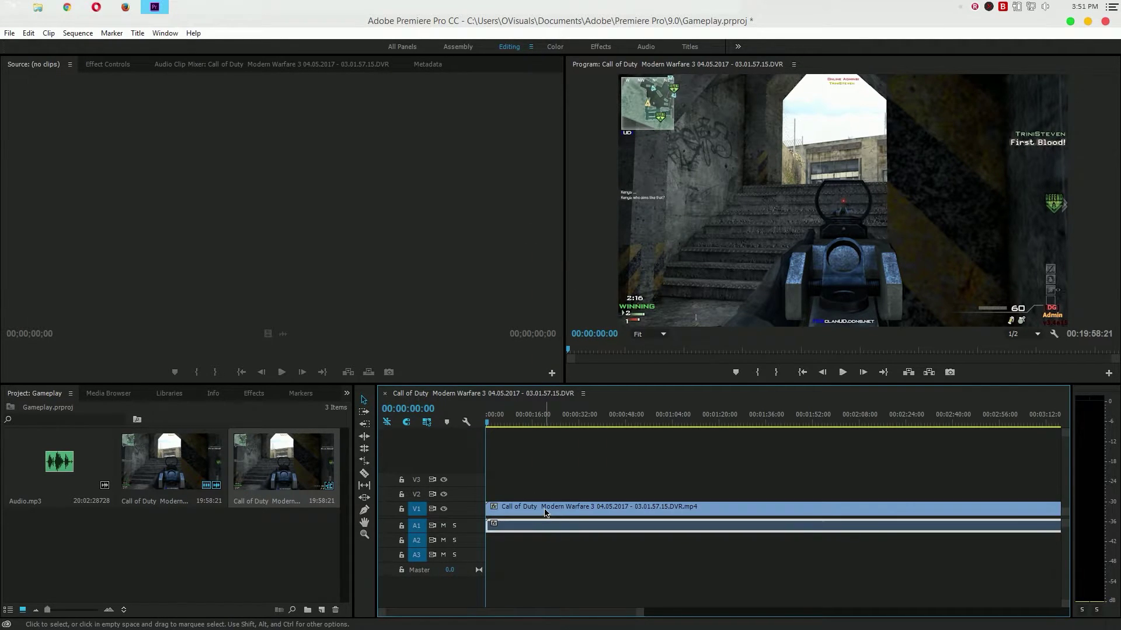
Step: Delete the original A1 gameplay audio and place Audio.mp3 on A1 instead
left_click(546, 531)
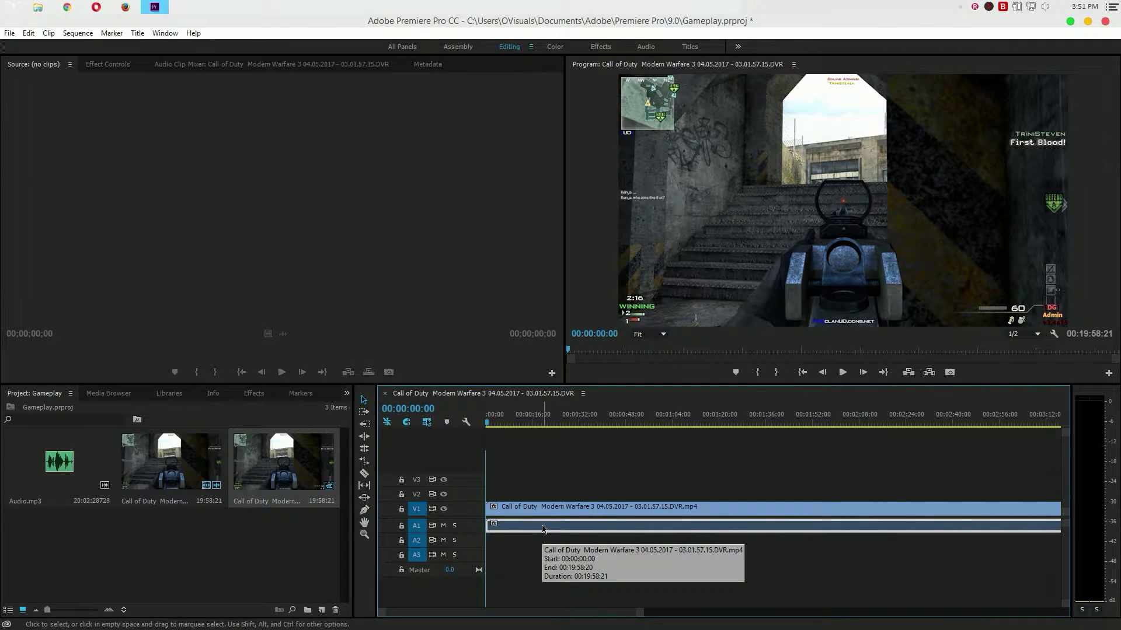
key("Delete")
left_click_drag(58, 461, 450, 543)
left_click_drag(604, 613, 880, 609)
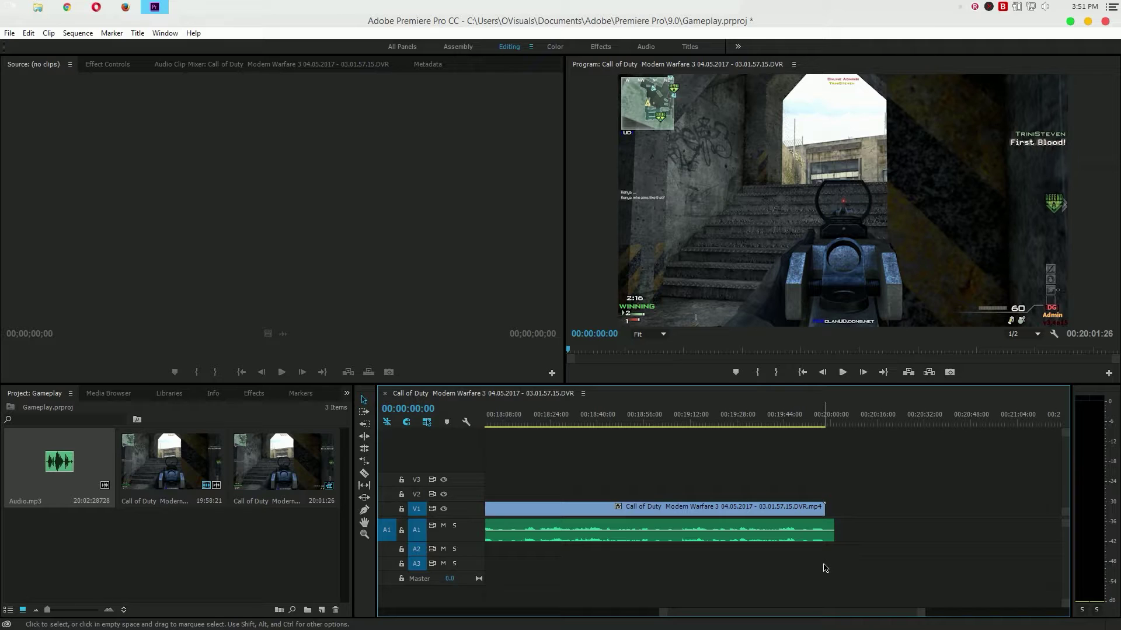
left_click(781, 417)
left_click_drag(781, 419, 736, 425)
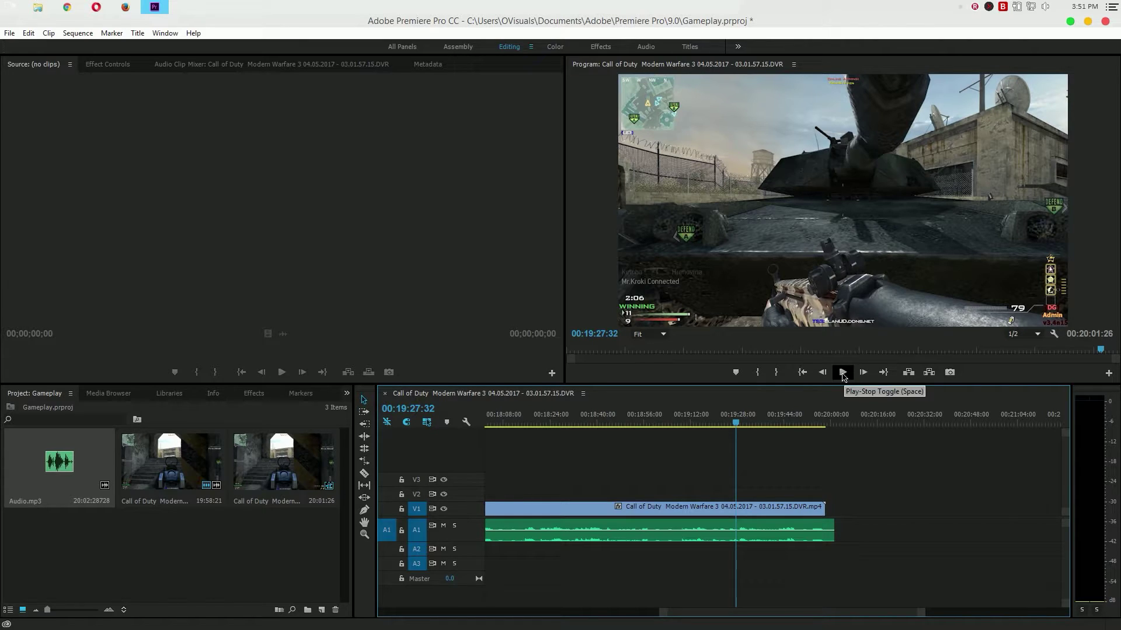
left_click(842, 373)
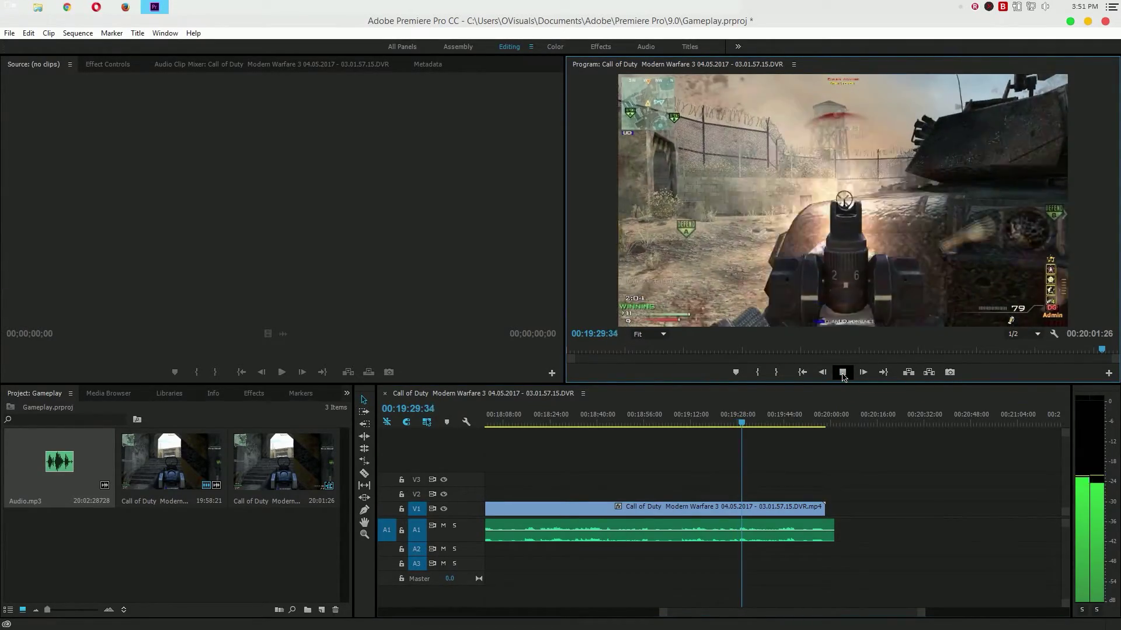
left_click(842, 373)
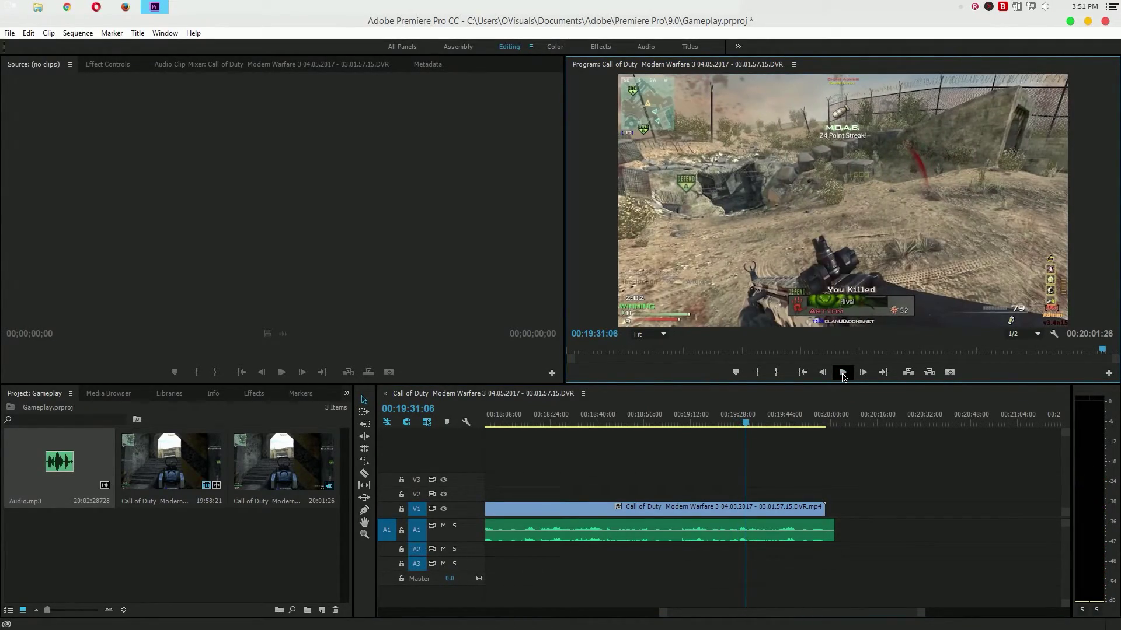
Step: With the Rate Stretch tool, shorten Audio.mp3 on A1 so it ends with the video clip
left_click(364, 461)
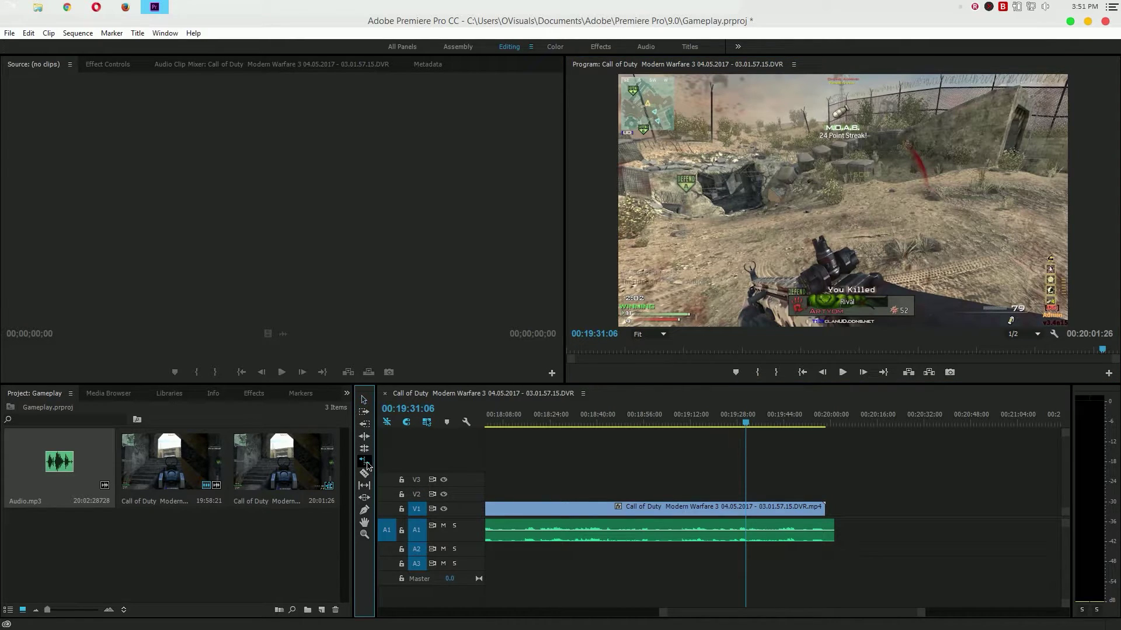
left_click(826, 529)
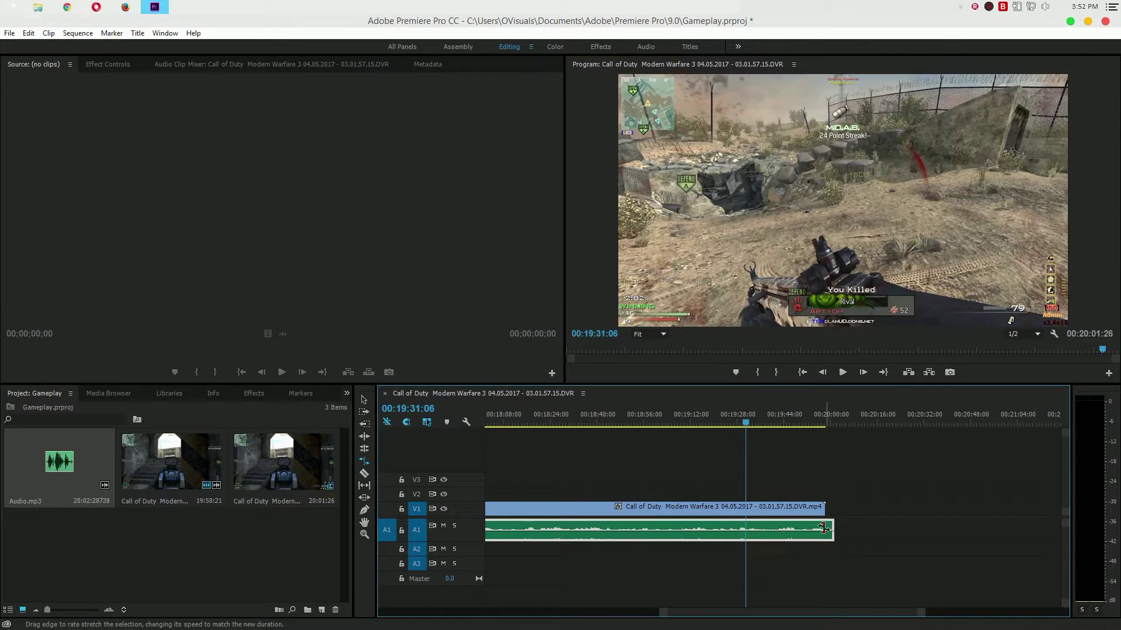
left_click(813, 527)
left_click(830, 529)
left_click(855, 529)
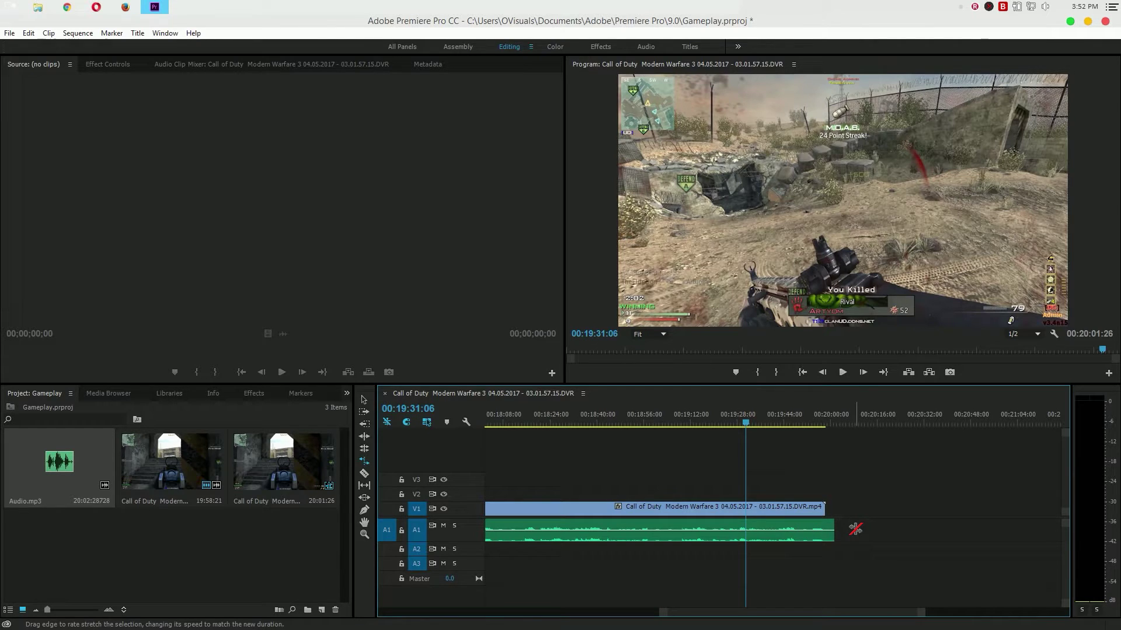
left_click_drag(829, 529, 821, 530)
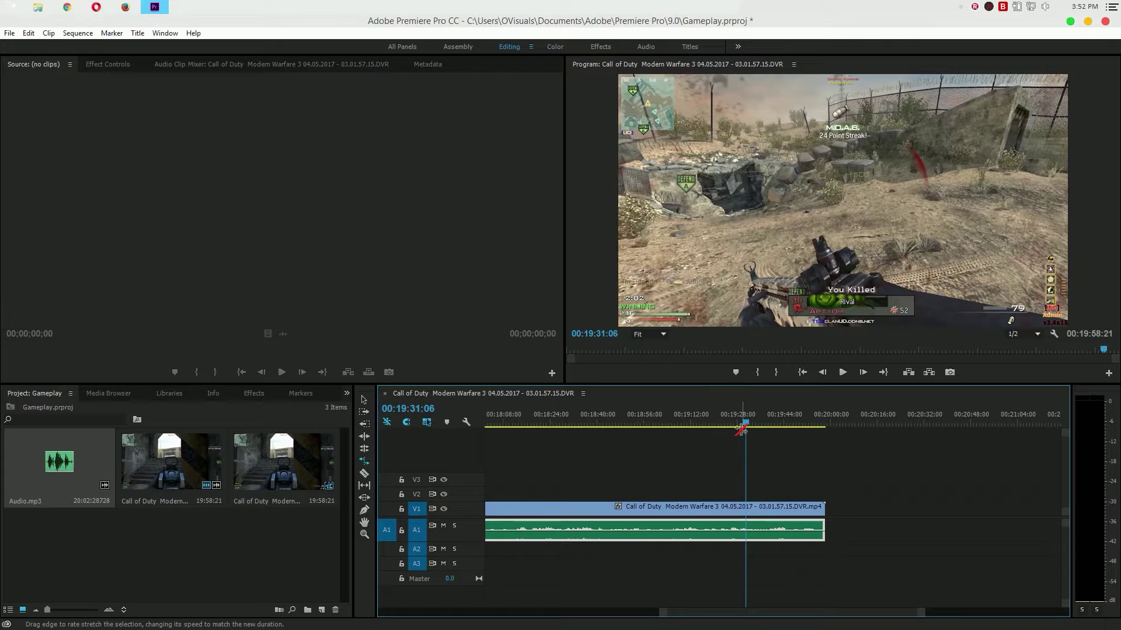
left_click_drag(921, 612, 873, 612)
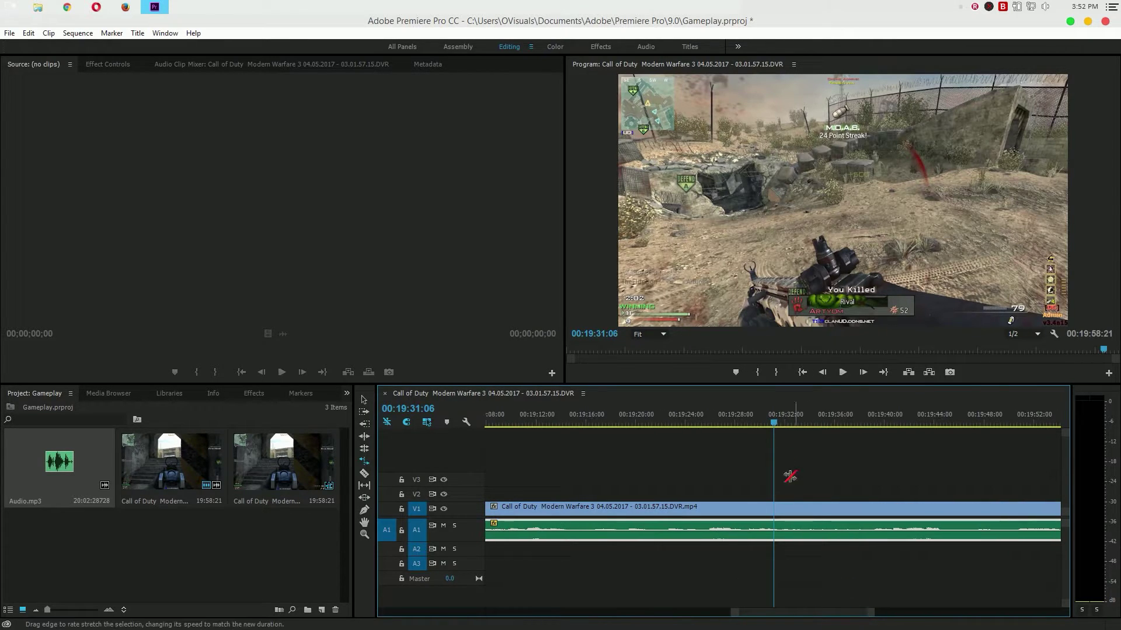
Step: Scrub around 19:30, lengthen the audio clip slightly, and play back to check sync
left_click(770, 425)
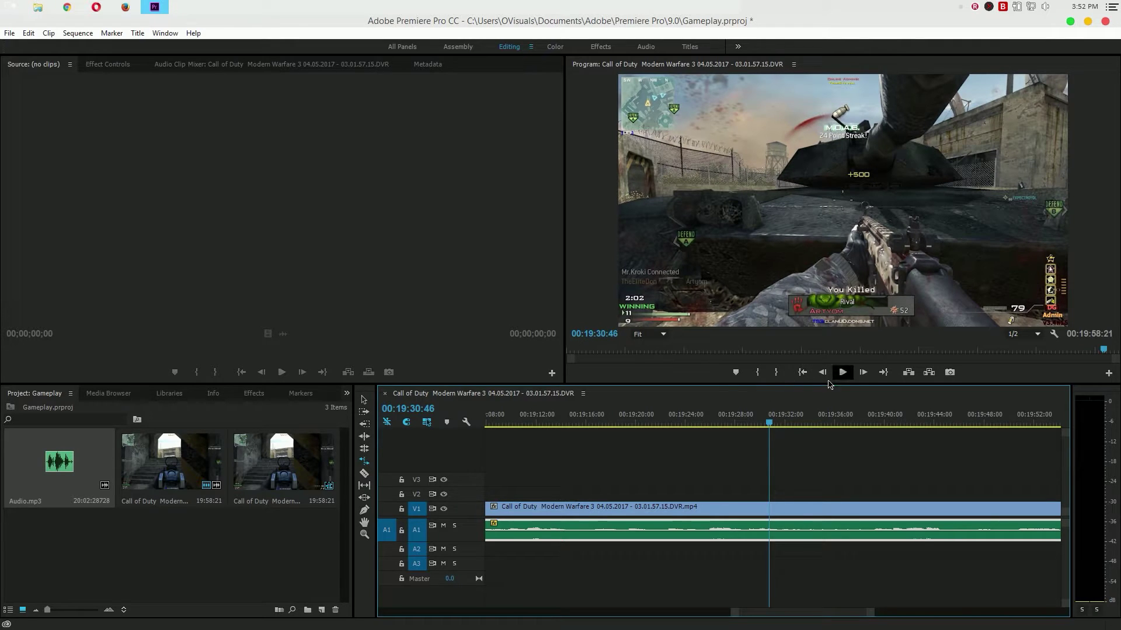
left_click(766, 425)
left_click_drag(767, 425, 755, 426)
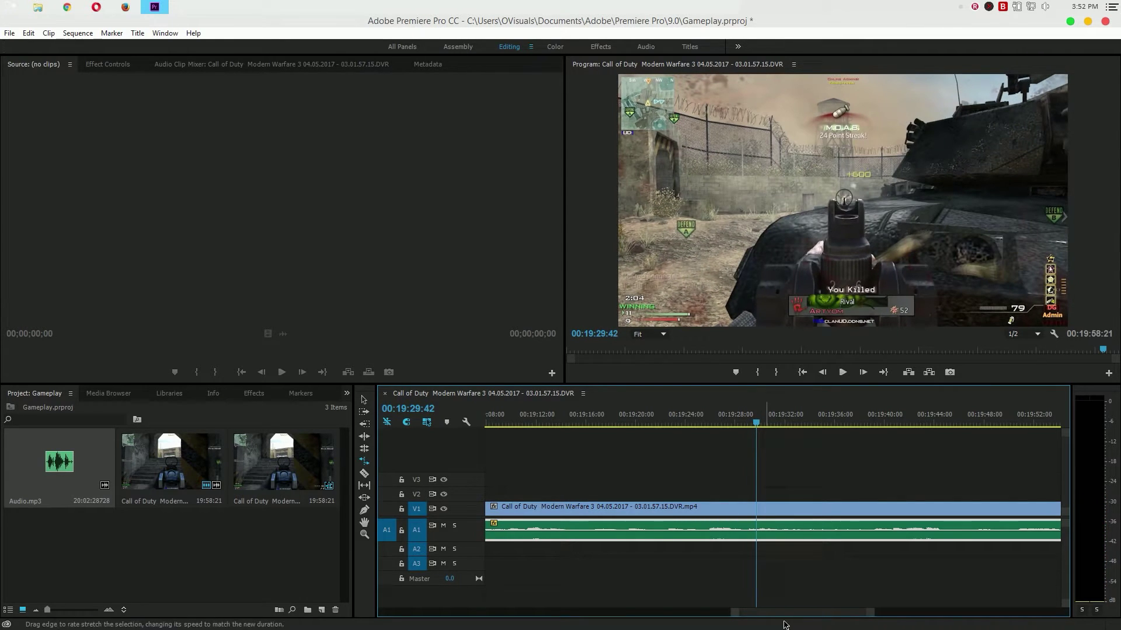
left_click_drag(796, 617, 802, 616)
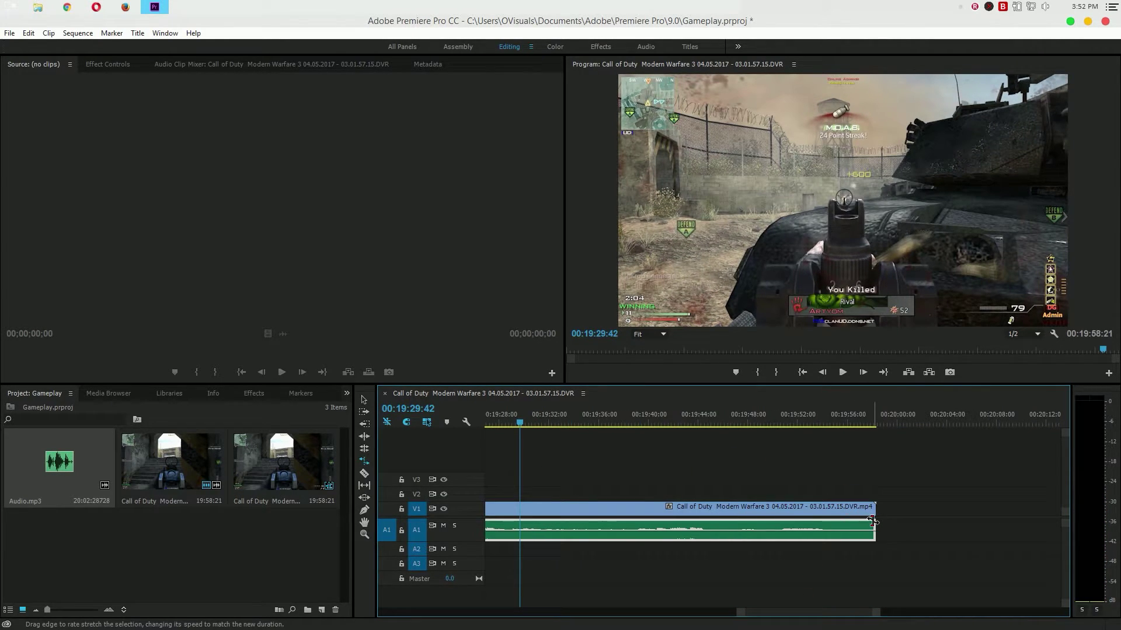
left_click_drag(874, 523, 881, 523)
left_click_drag(518, 421, 510, 422)
left_click(843, 373)
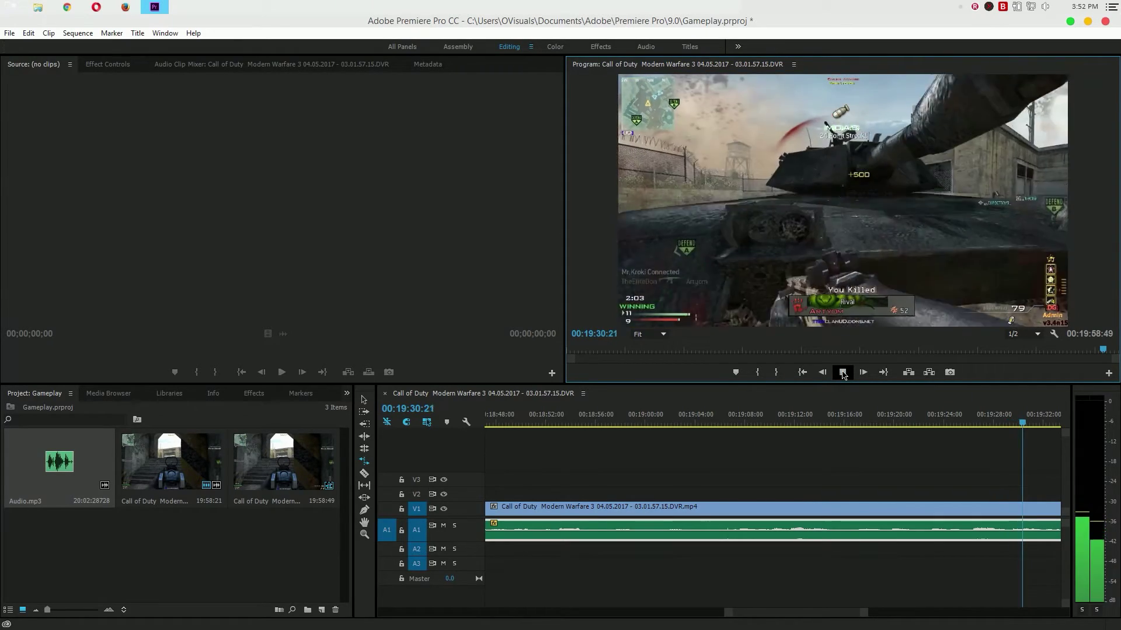
left_click(843, 372)
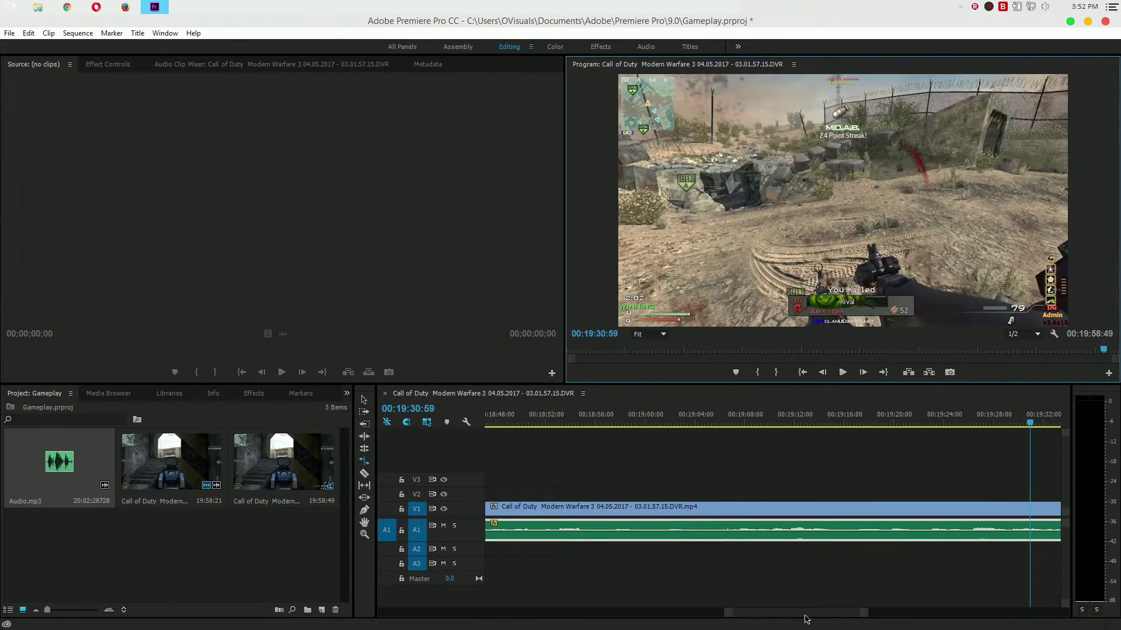
Step: Stretch the A1 audio clip longer to 19:59:31
left_click_drag(809, 614, 827, 615)
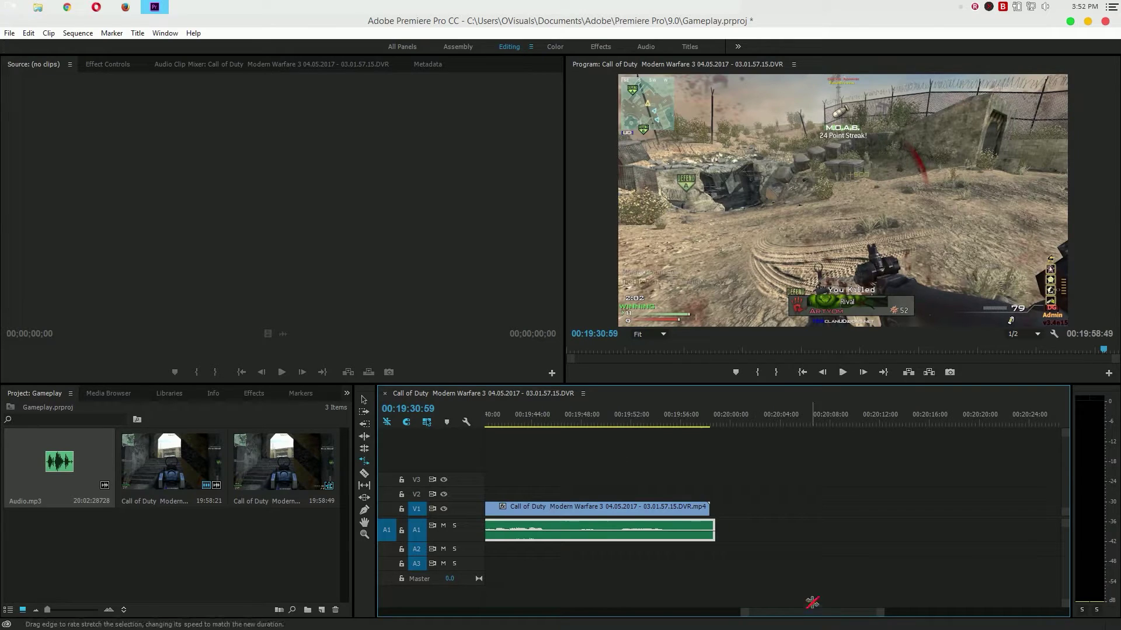
left_click(725, 523)
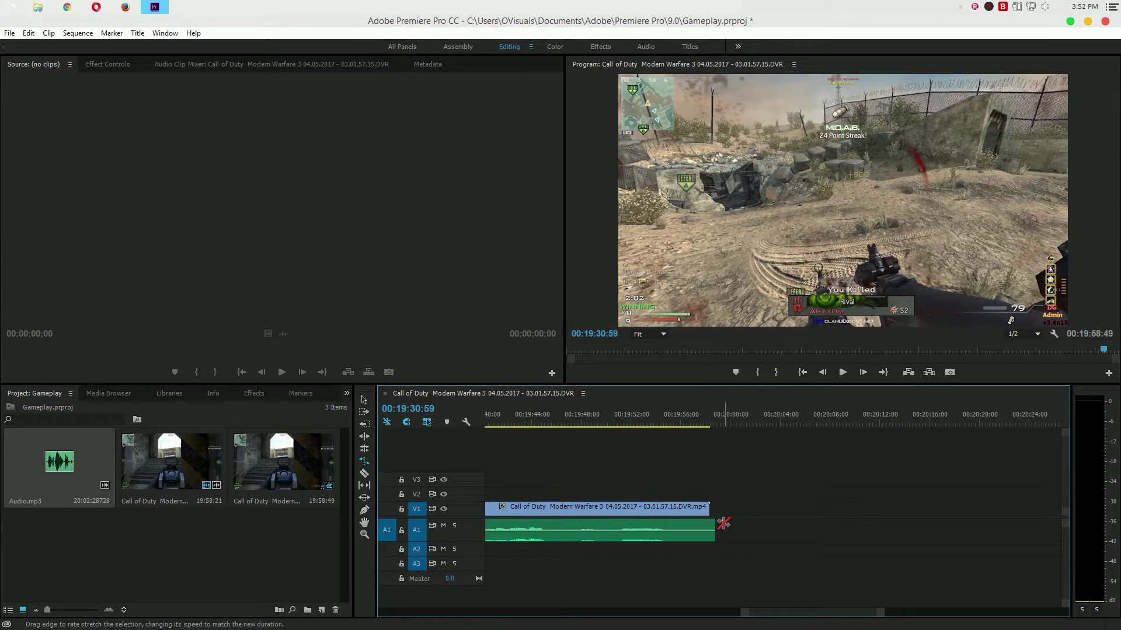
left_click(713, 524)
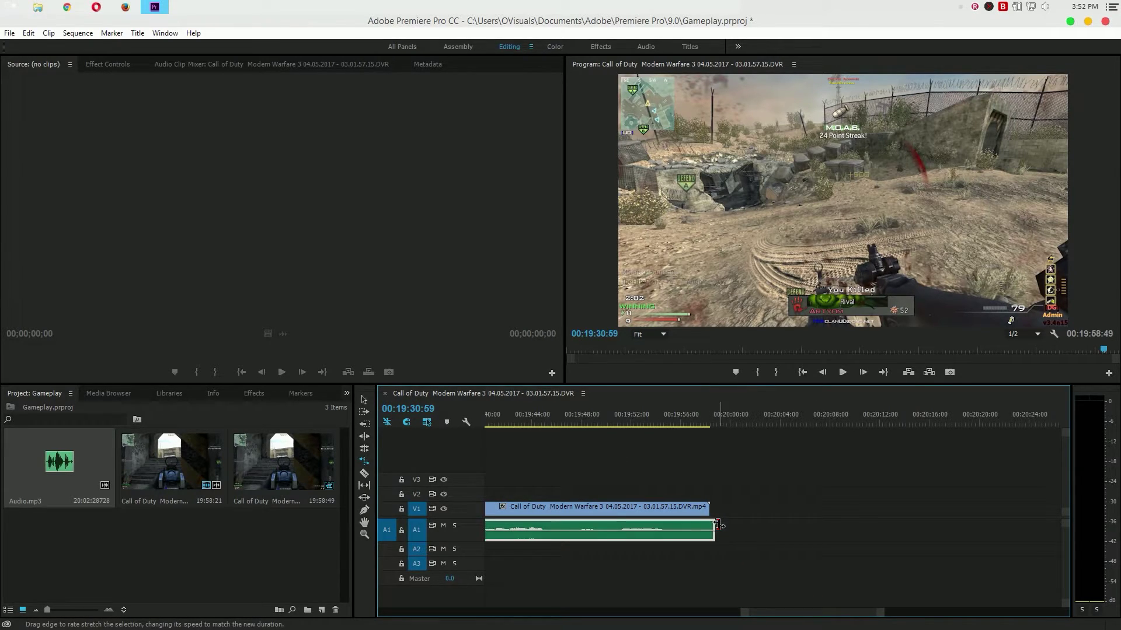
left_click(741, 524)
left_click(715, 527)
left_click(777, 534)
left_click(714, 531)
left_click(690, 551)
left_click(714, 531)
left_click(638, 526)
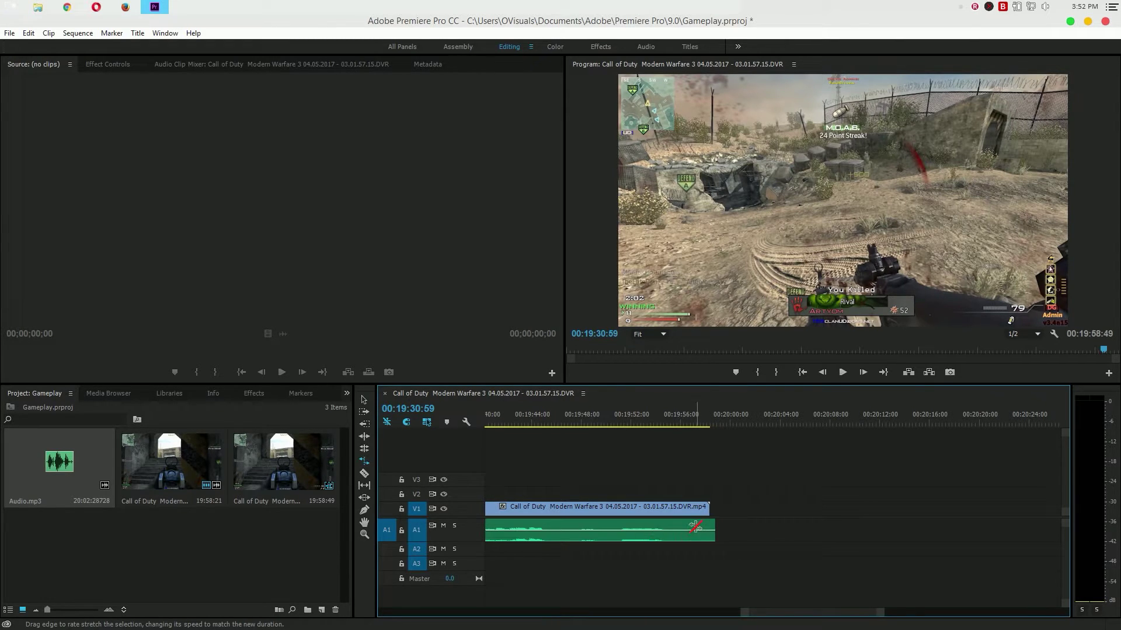
left_click(711, 524)
mouse_move(713, 520)
left_mouse_down()
mouse_move(758, 517)
mouse_move(722, 516)
left_mouse_up()
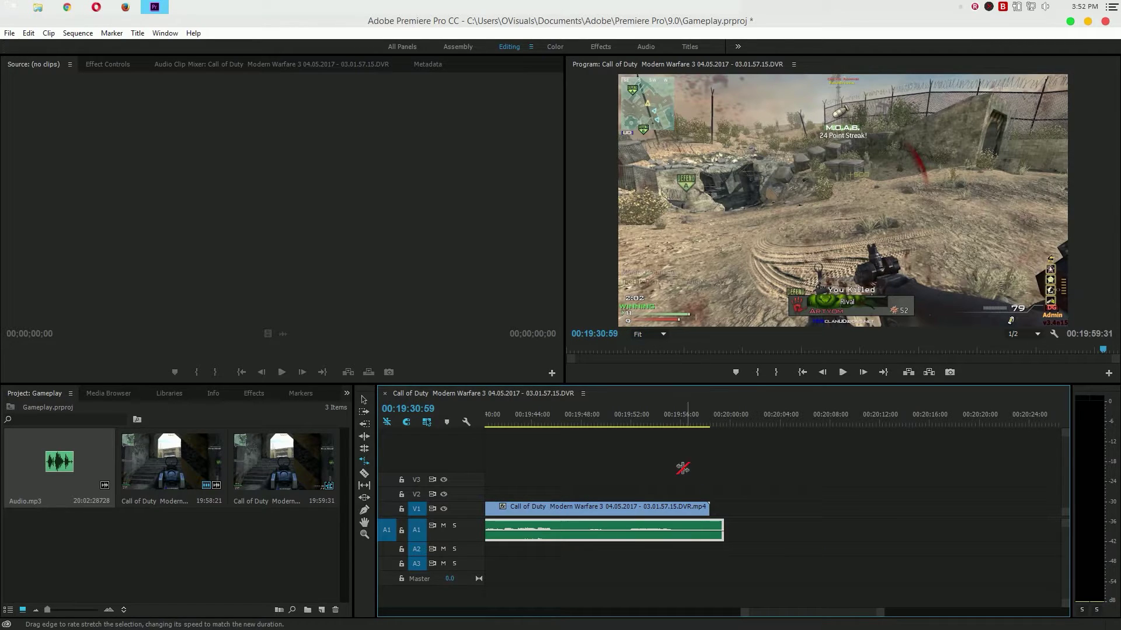
Step: Replay from around 19:25 to check sync, then lengthen the audio clip slightly more
left_click_drag(817, 617, 807, 617)
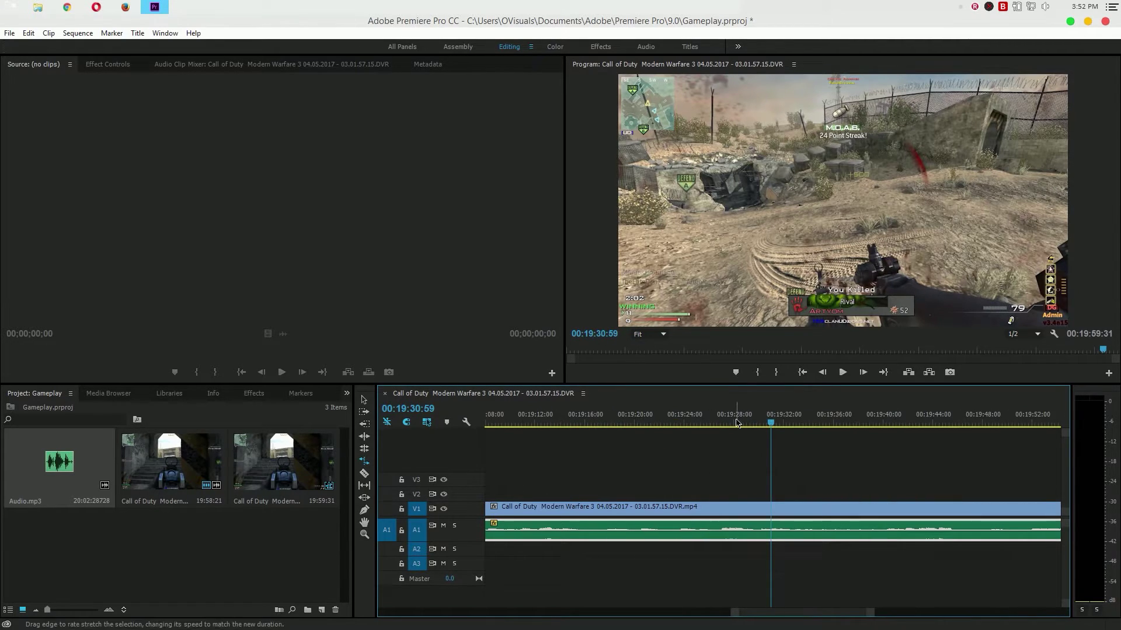
mouse_move(735, 423)
left_mouse_down()
mouse_move(709, 425)
mouse_move(719, 424)
left_mouse_up()
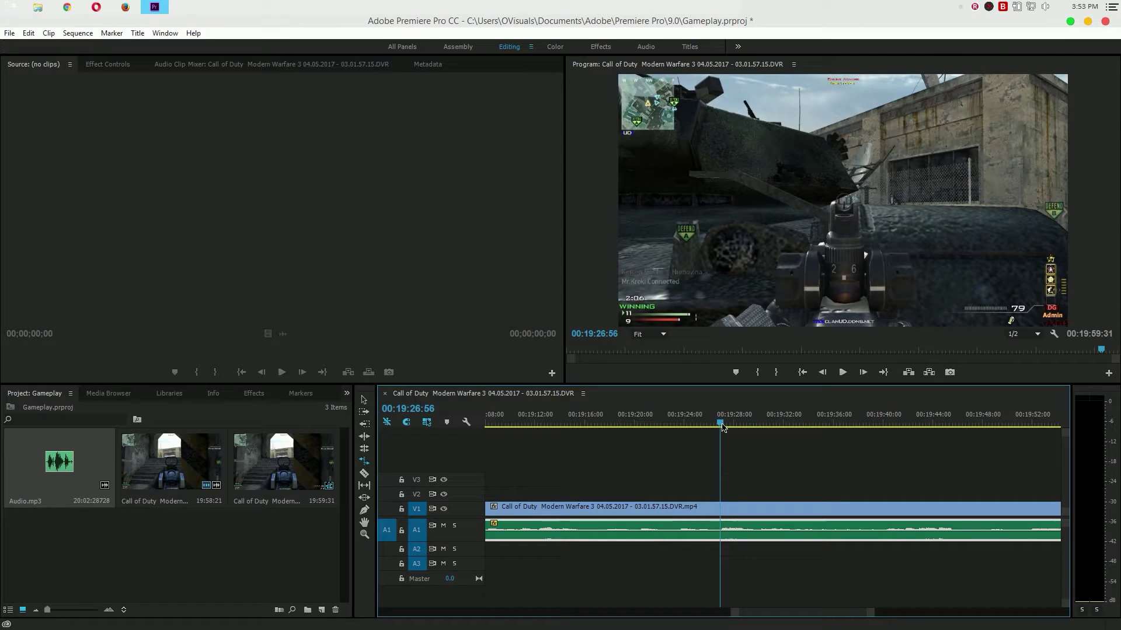
left_click(842, 373)
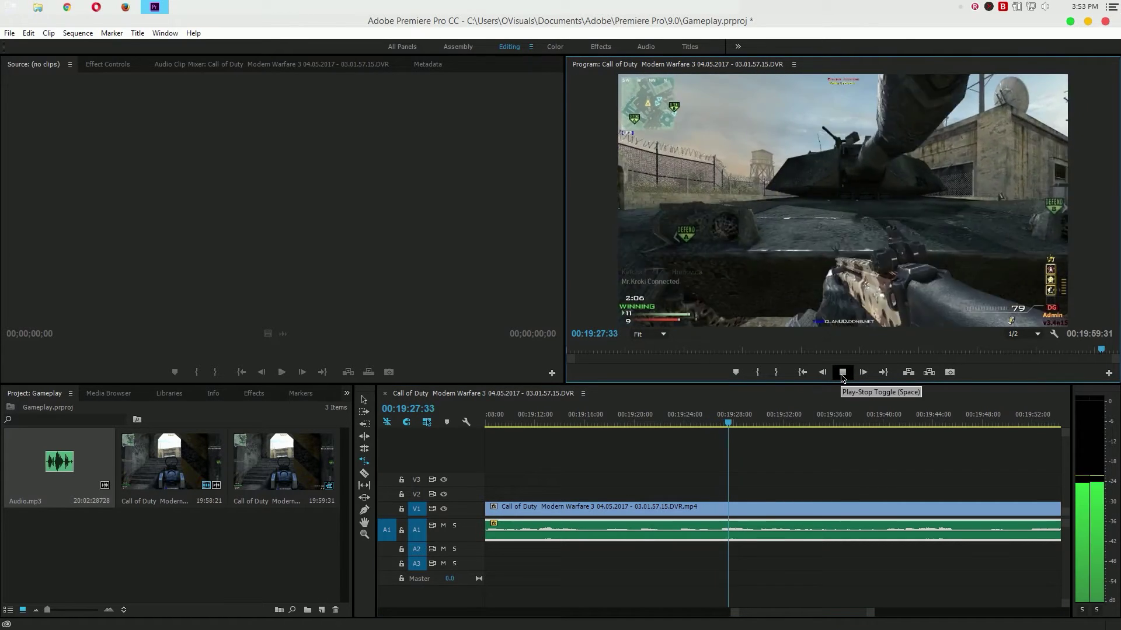
left_click(842, 377)
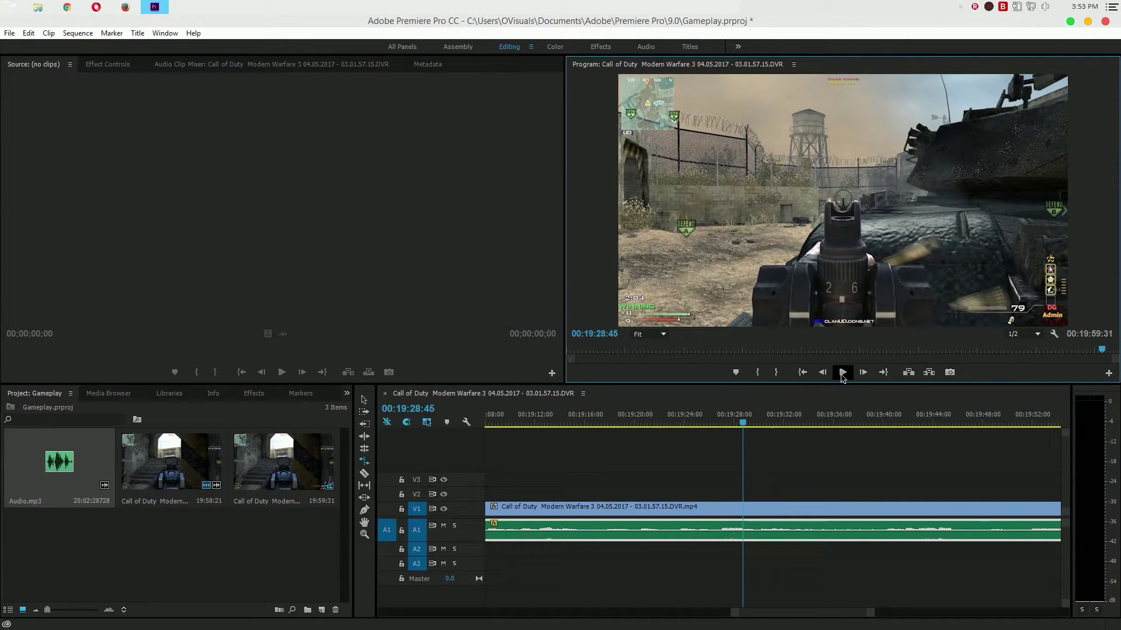
left_click_drag(808, 613, 816, 611)
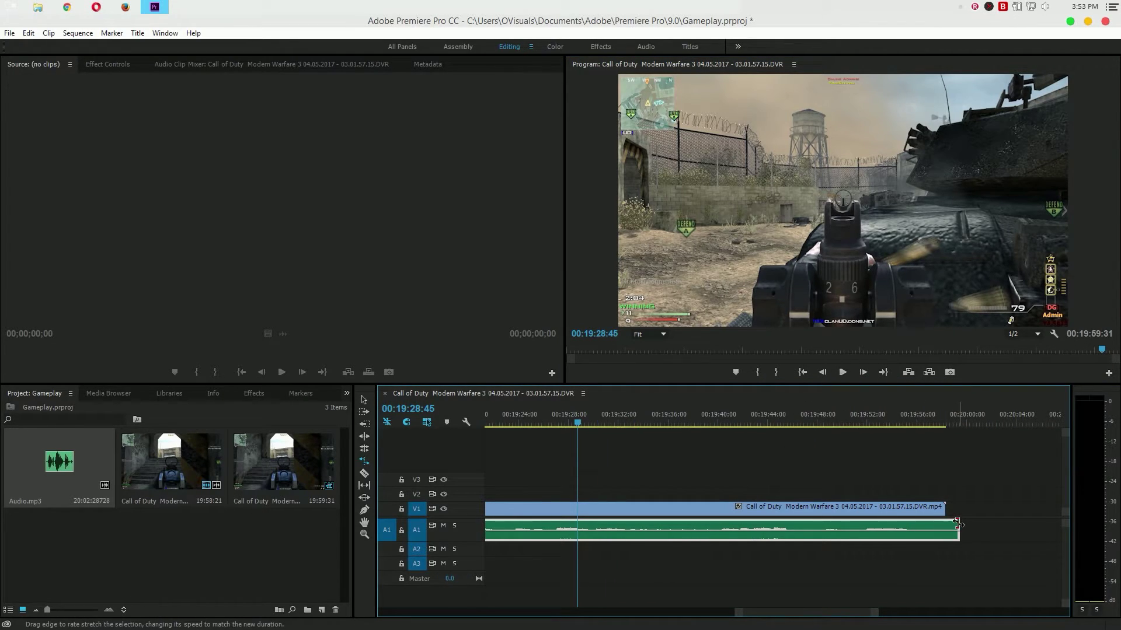
left_click_drag(958, 525, 981, 520)
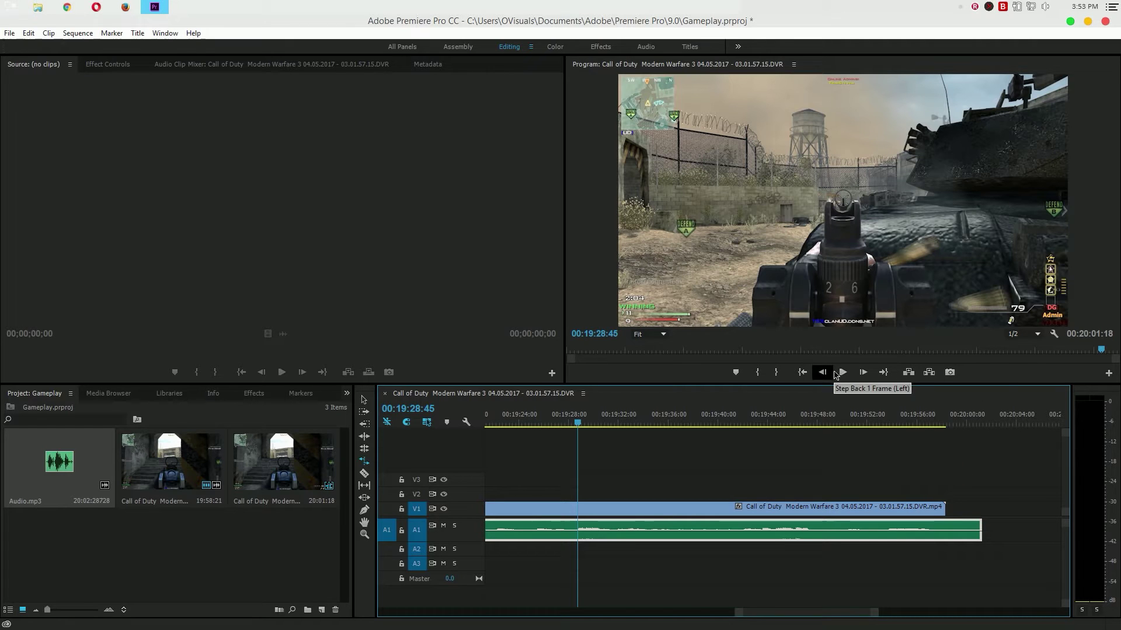
Step: Shorten the audio clip to 20:00:53 and play back from 19:28:26 to verify sync
left_click(577, 423)
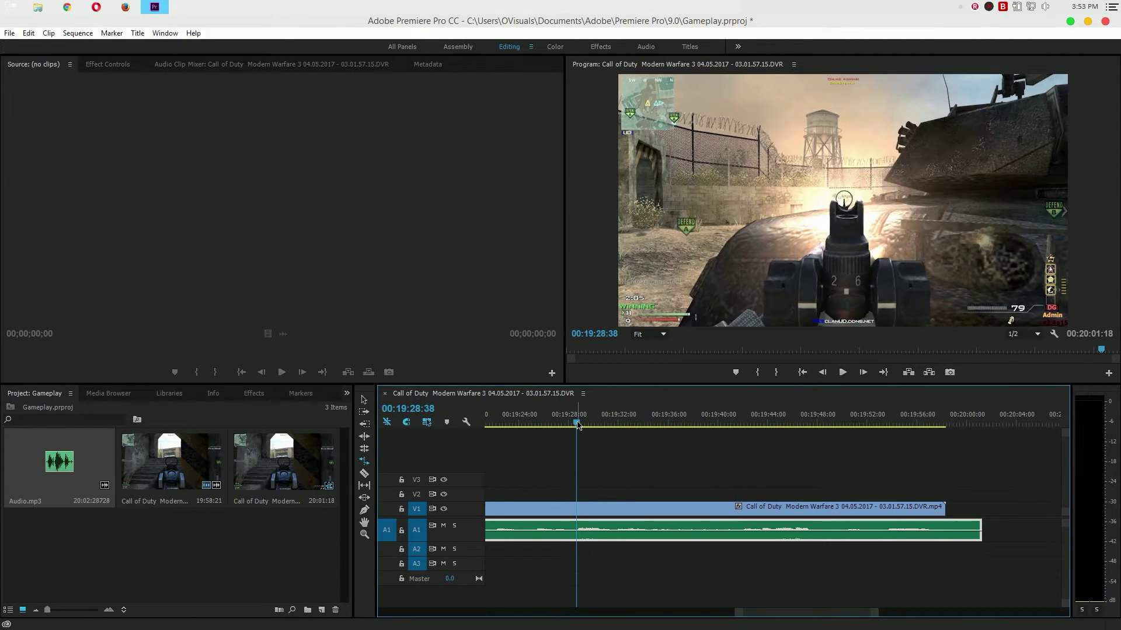
left_click_drag(577, 423, 575, 424)
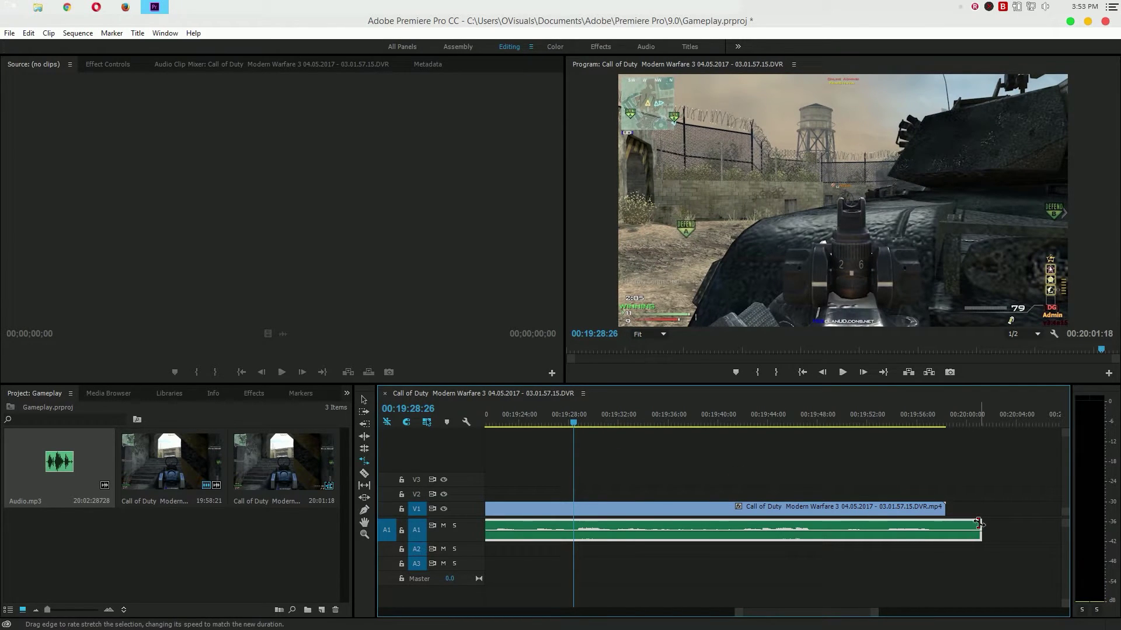
left_click_drag(978, 529, 975, 524)
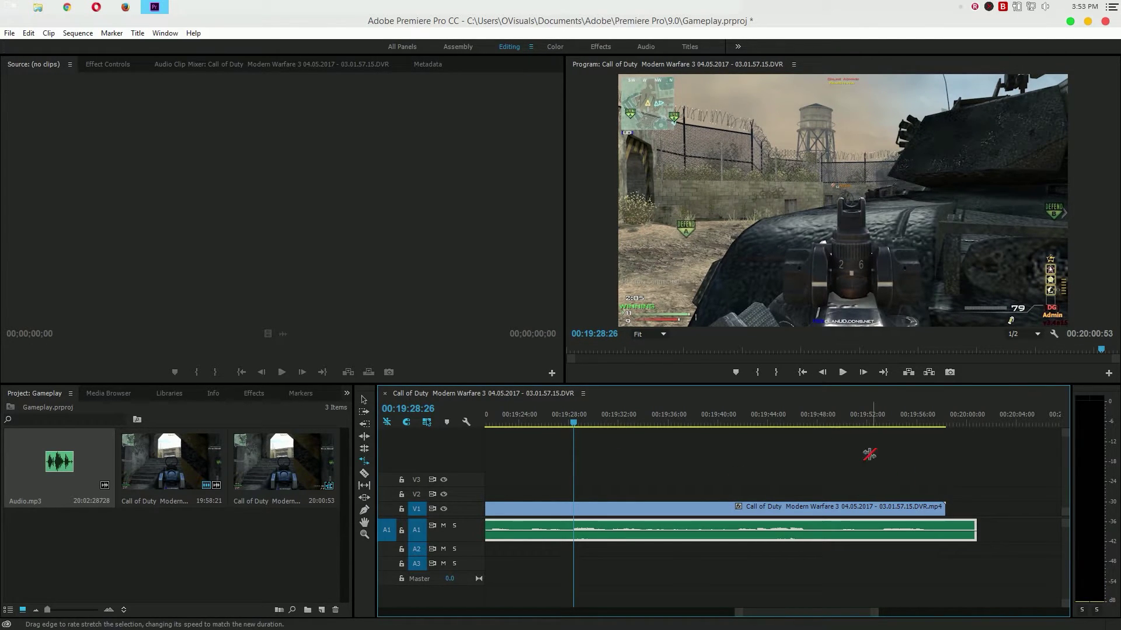
left_click(843, 374)
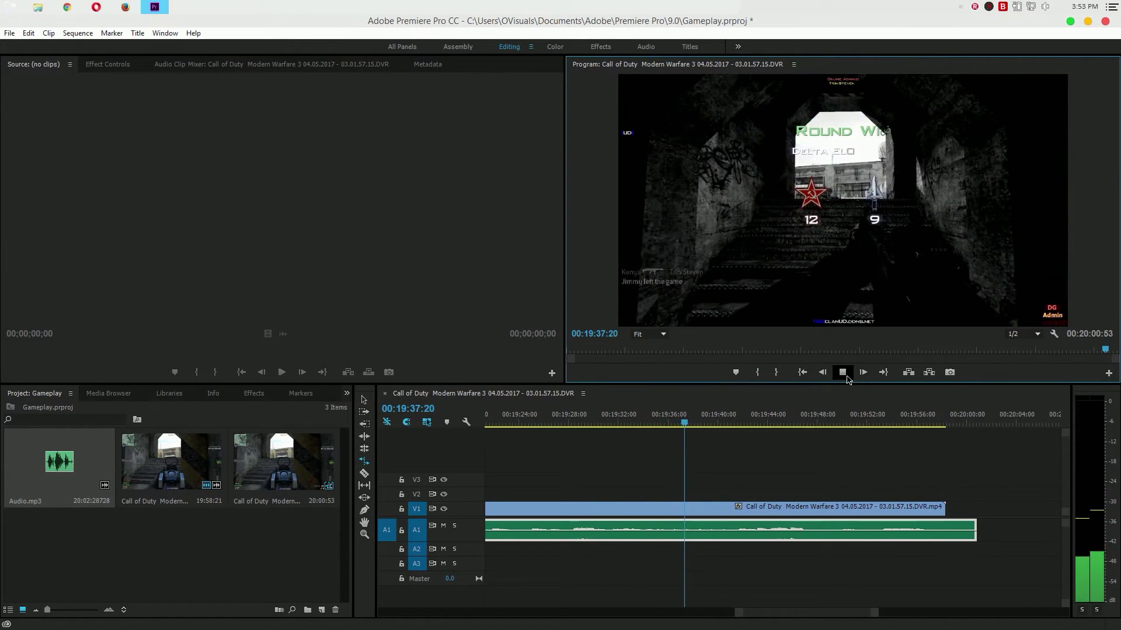
left_click(847, 377)
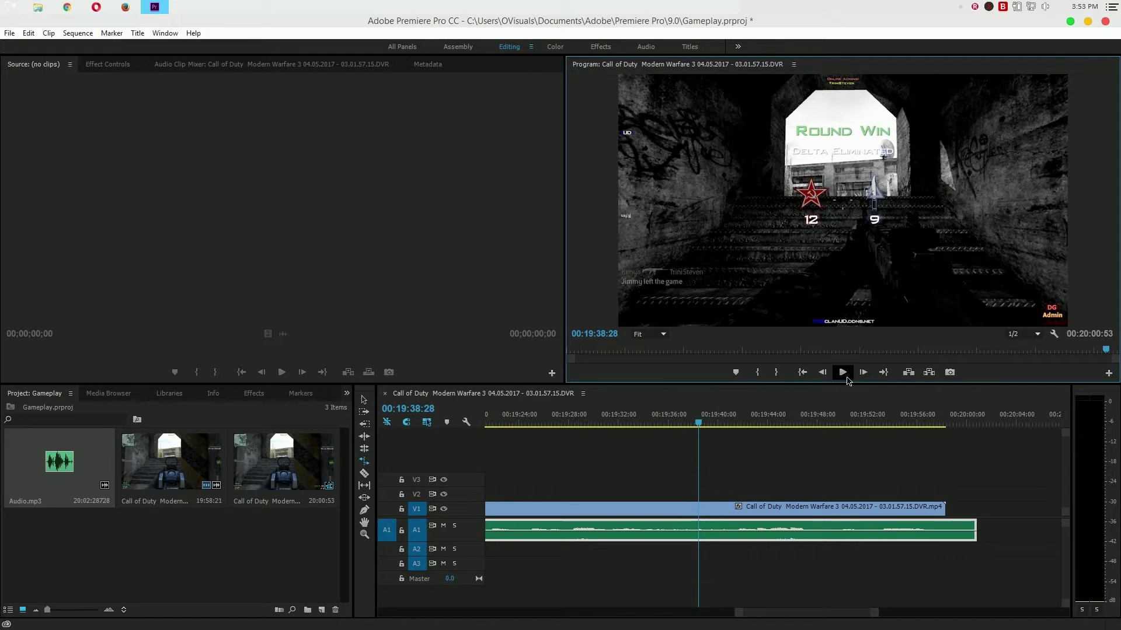
Step: Jump the playhead to 19:33:59, return to the Selection tool, and select the A1 audio clip
left_click(643, 416)
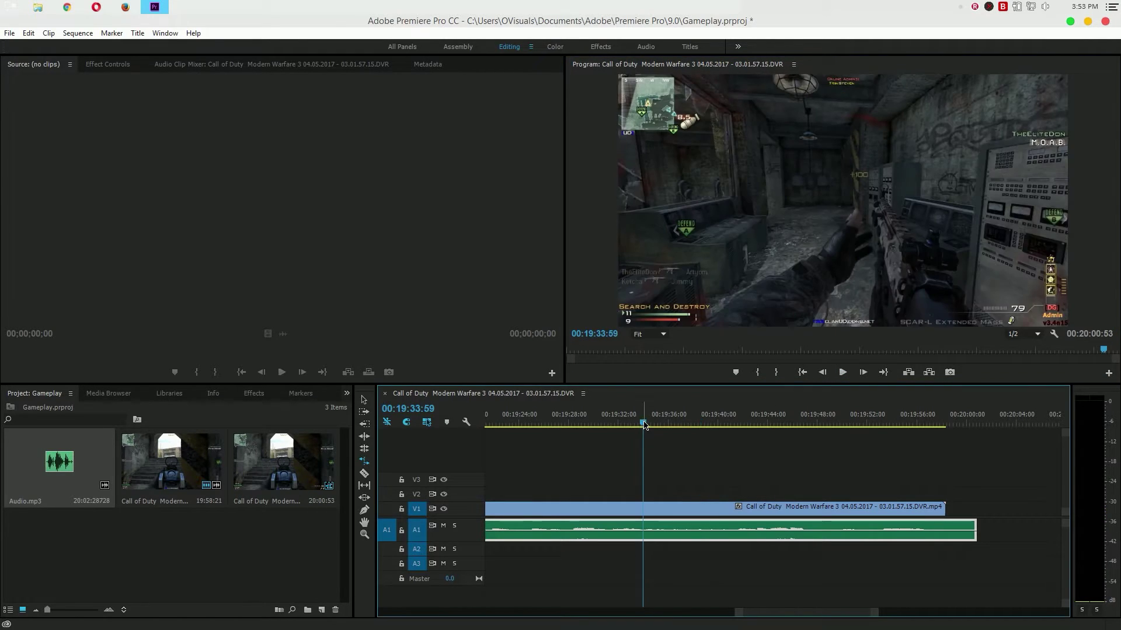
left_click_drag(734, 611, 536, 625)
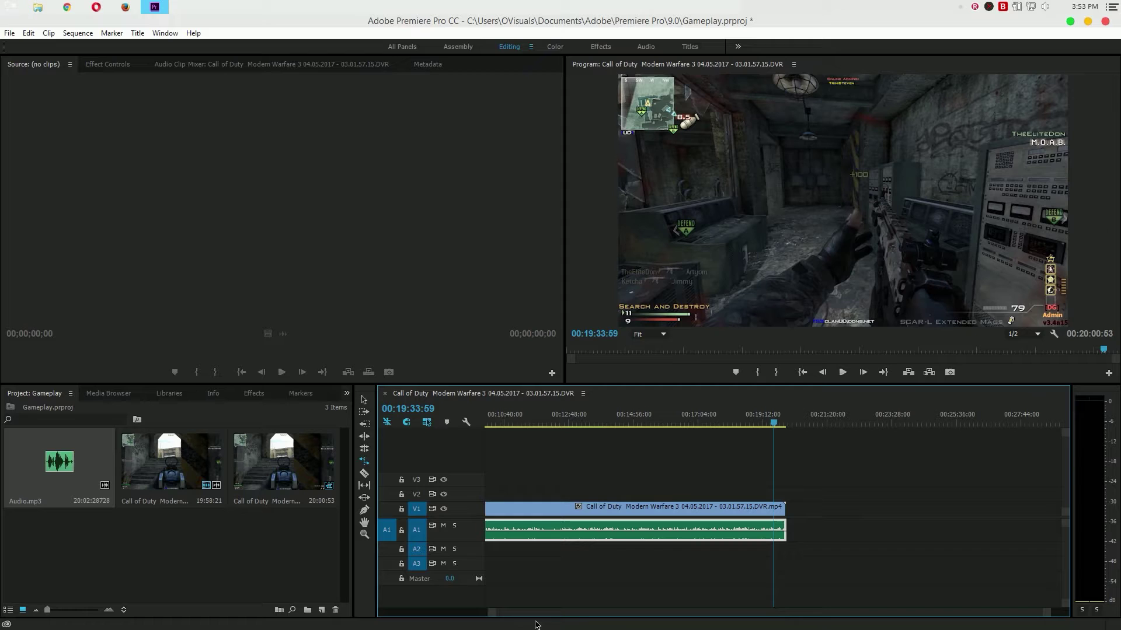
left_click_drag(734, 621, 655, 620)
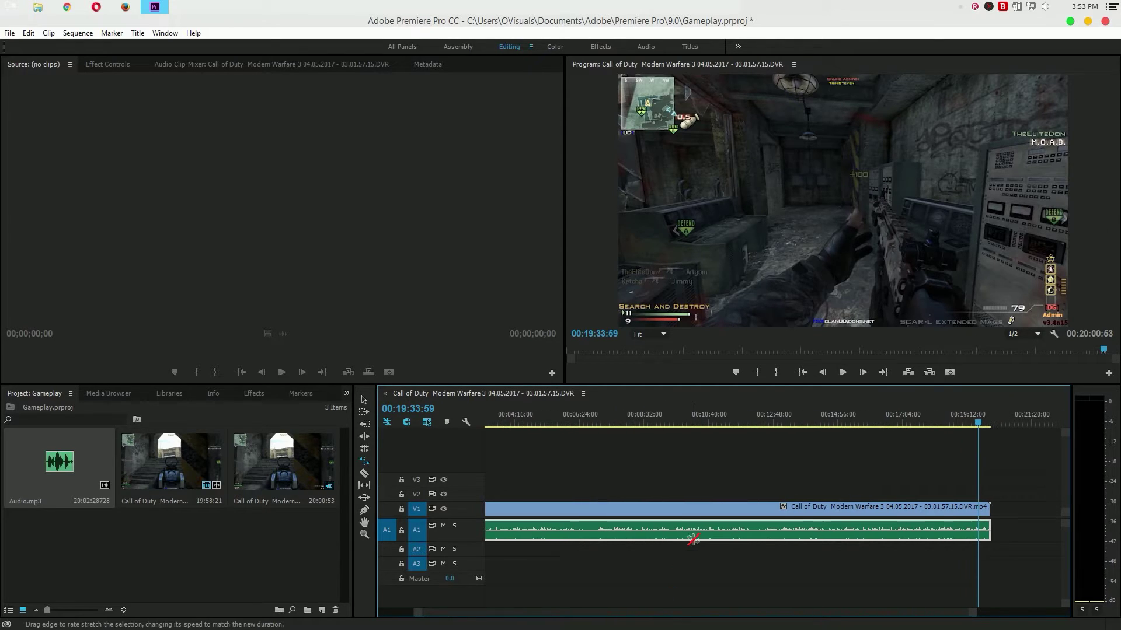
left_click(697, 514)
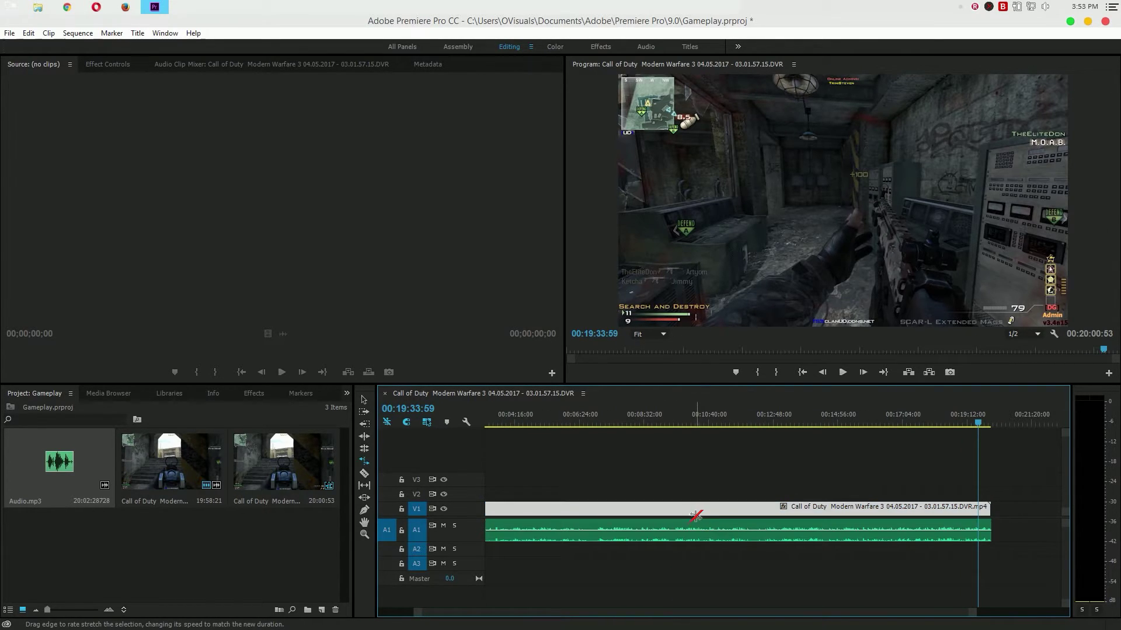
left_click(364, 400)
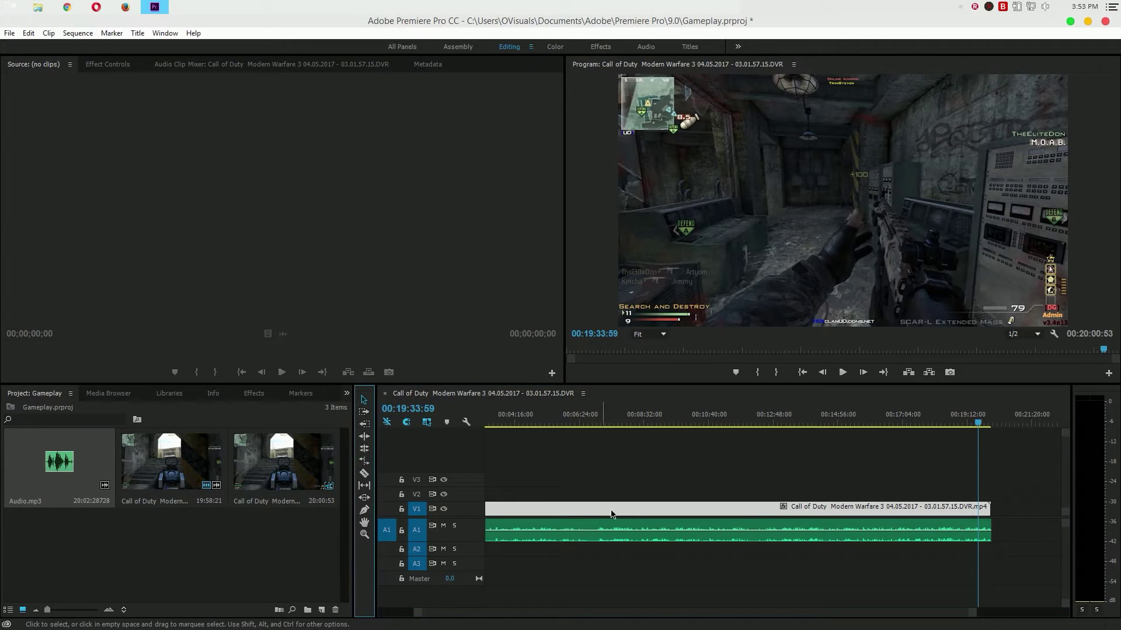
left_click(615, 529, "shift")
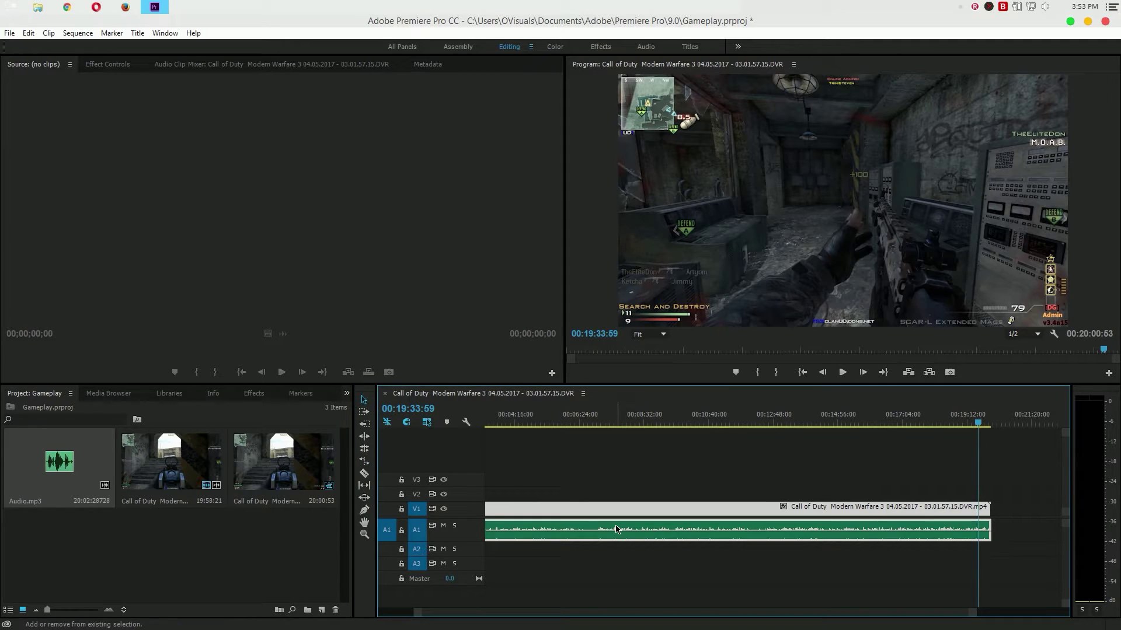
Step: Unlink the gameplay video from its audio and rate-stretch the video clip longer
right_click(749, 512)
left_click(774, 249)
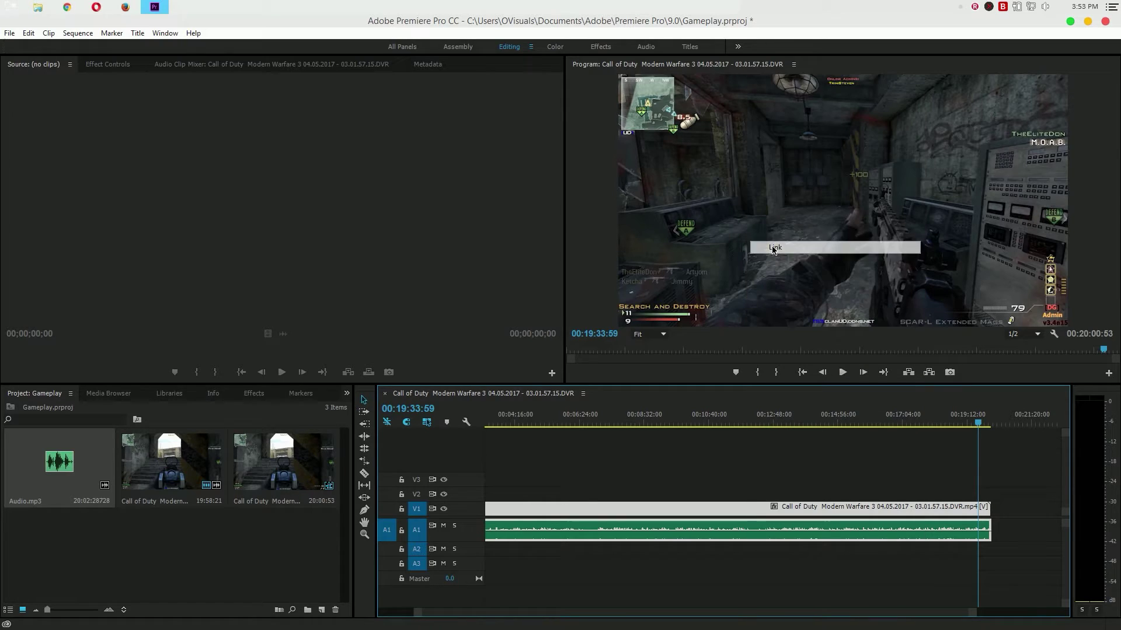
left_click_drag(728, 513, 837, 515)
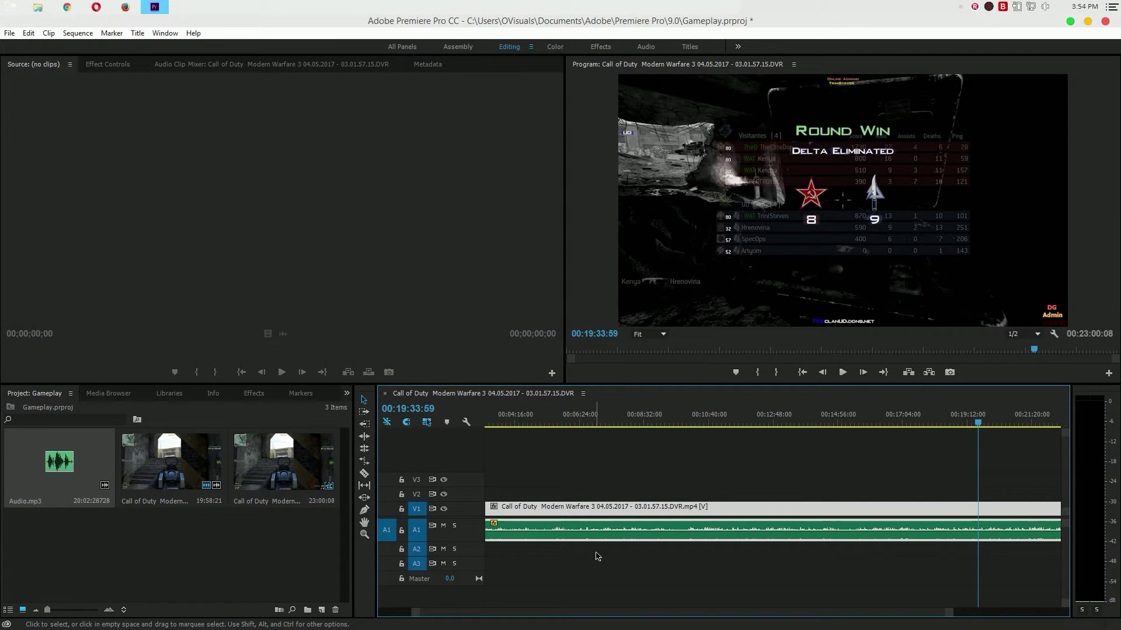
left_click(637, 509)
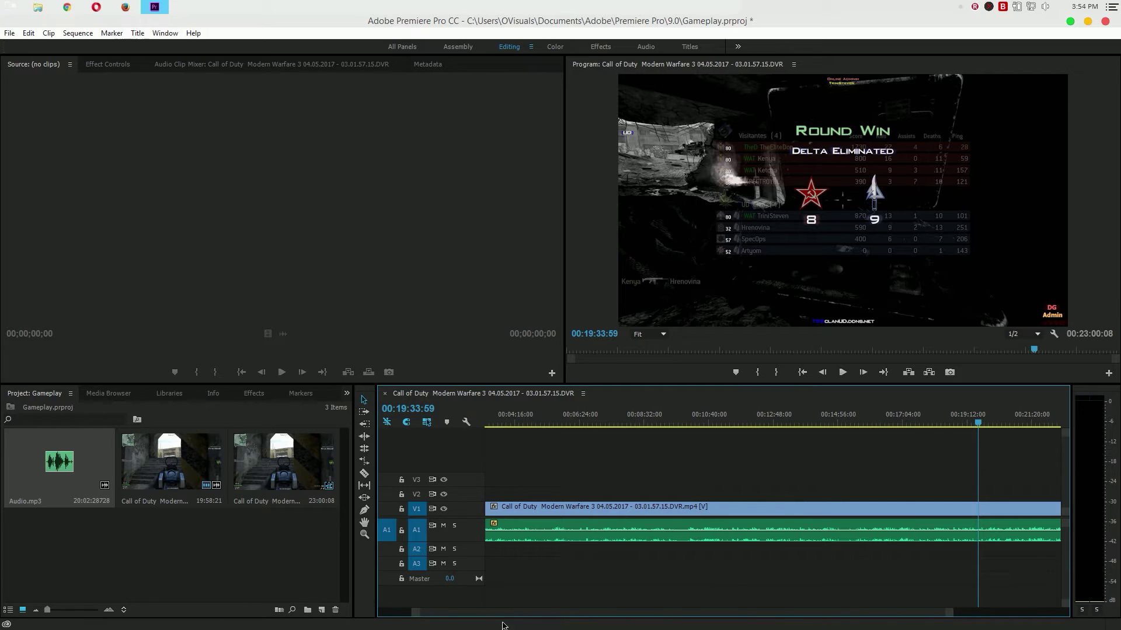
left_click_drag(505, 616, 458, 613)
left_click_drag(644, 508, 524, 506)
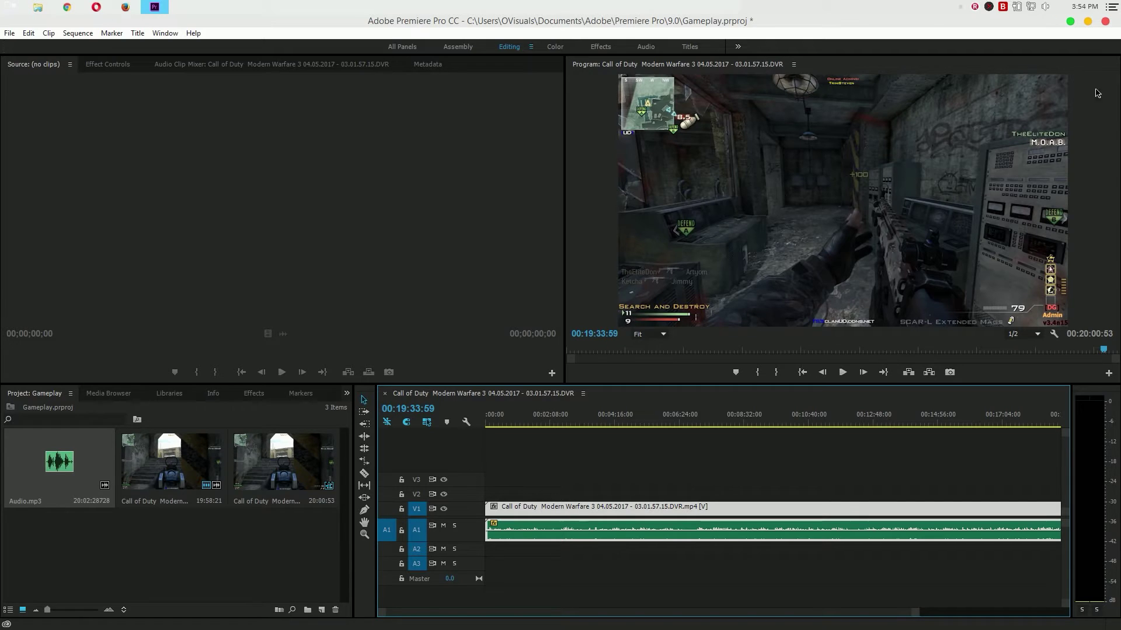
Step: Quit Premiere with Ctrl+Q and discard the Gameplay project's unsaved changes
key("ctrl+q")
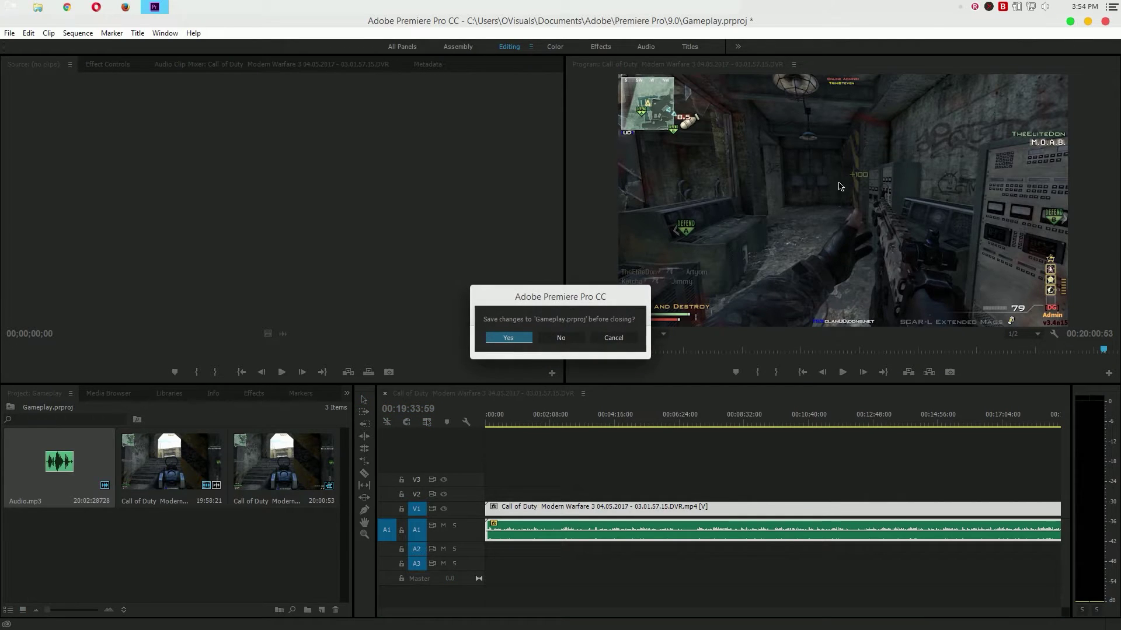
left_click(564, 341)
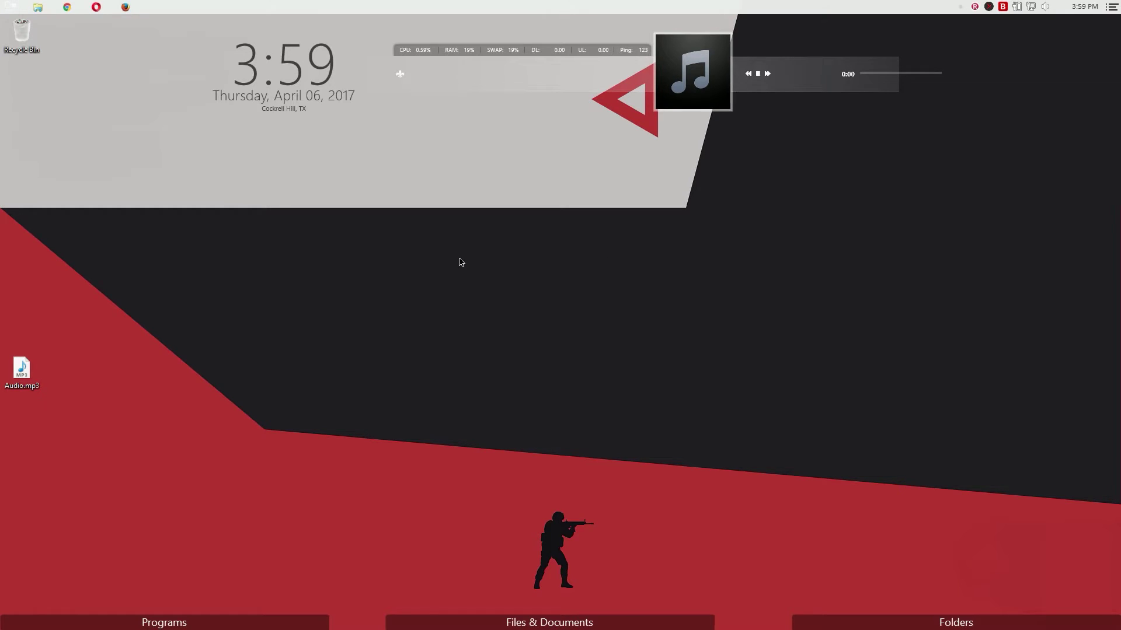
Step: Copy the newest recording from E:\Media\Recording\Call of Duty
key("shift+Tab")
left_click(228, 85)
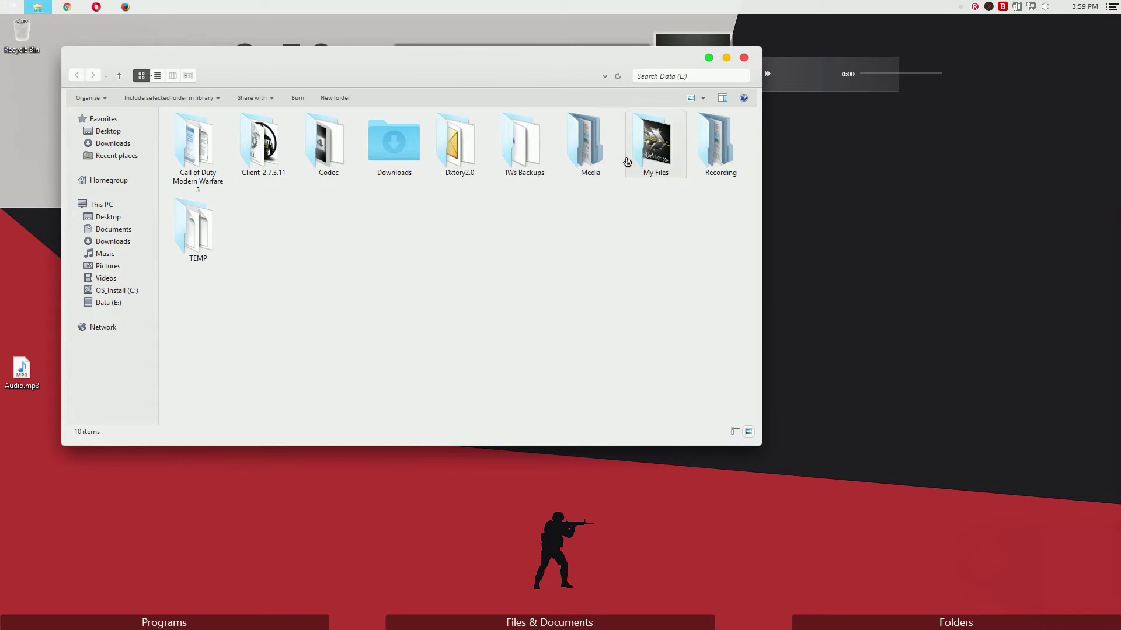
double_click(588, 140)
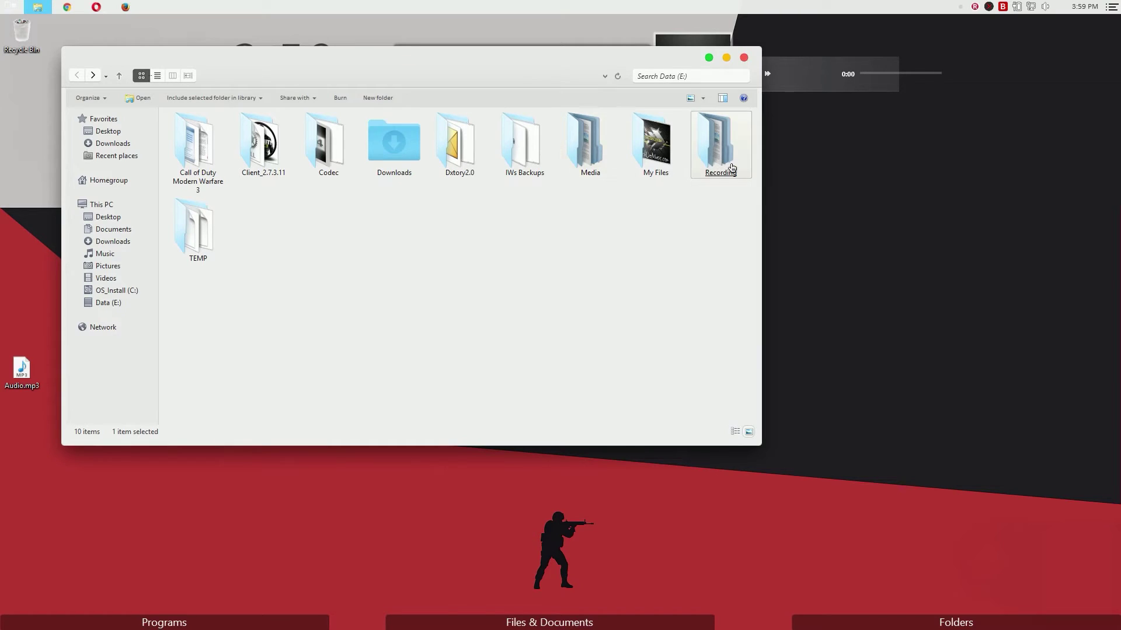
double_click(717, 146)
double_click(282, 165)
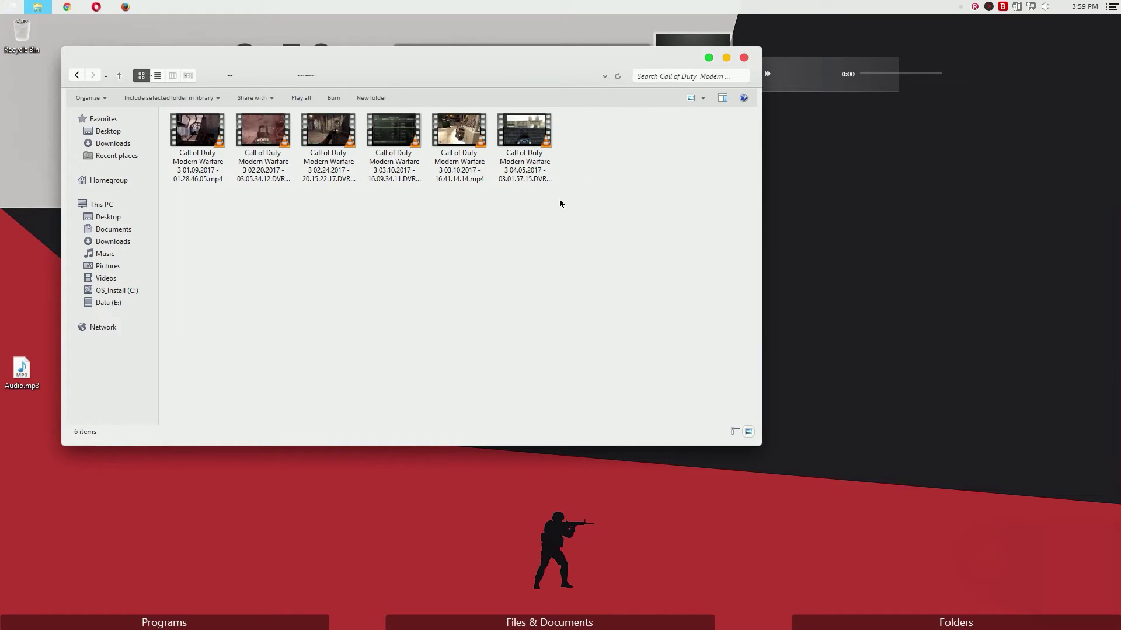
right_click(534, 165)
left_click(584, 347)
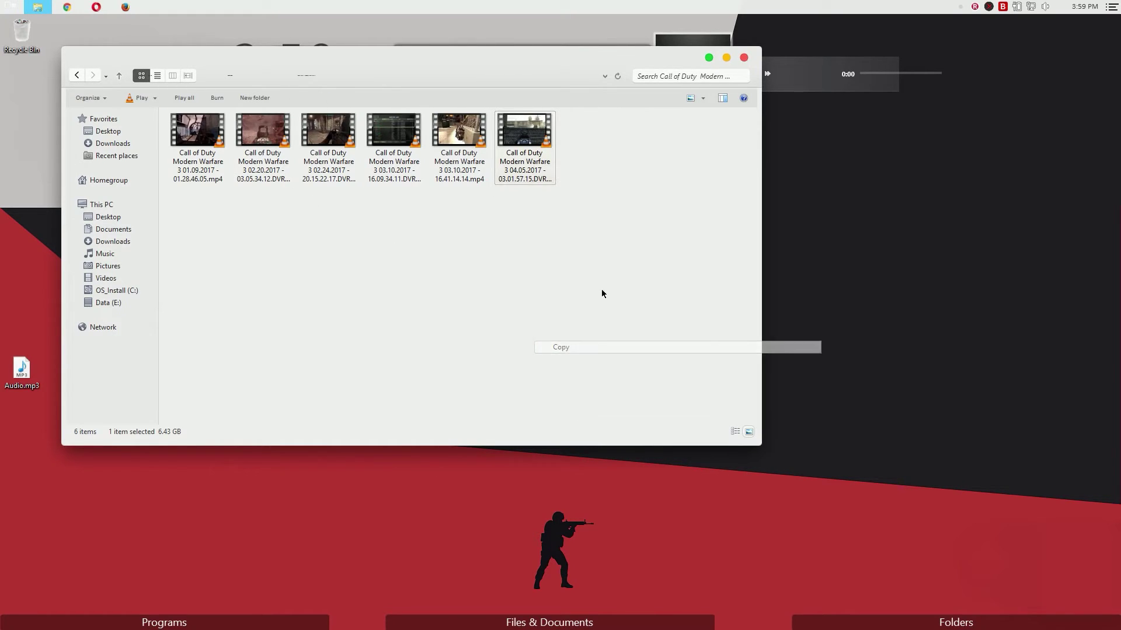
Step: Paste the copied Call of Duty recording onto the desktop
left_click(743, 57)
right_click(15, 113)
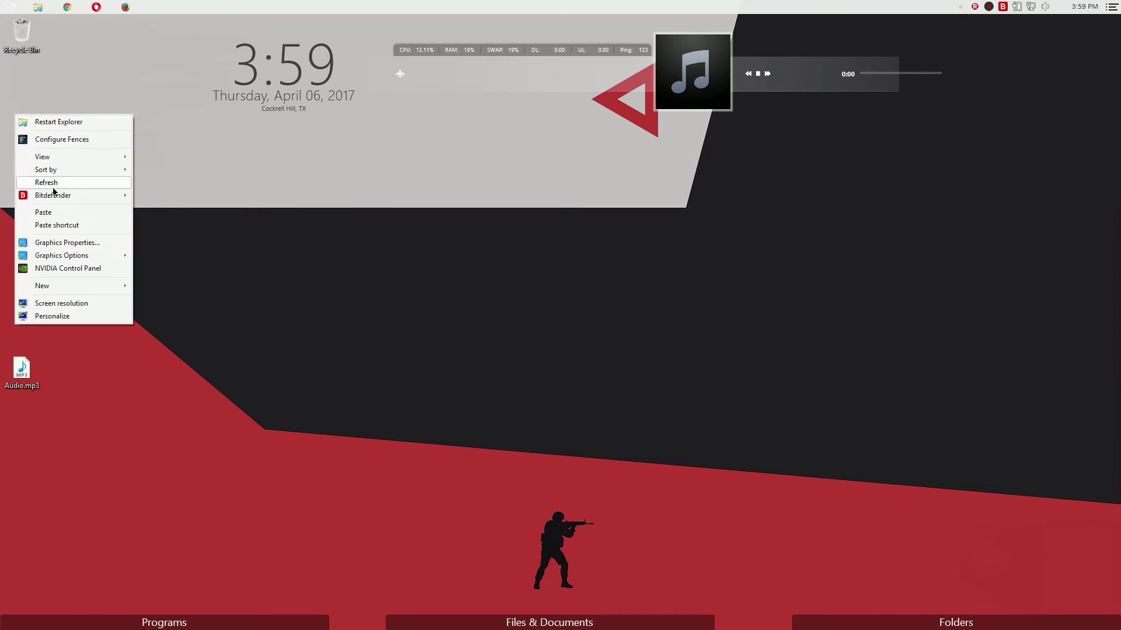
left_click(73, 207)
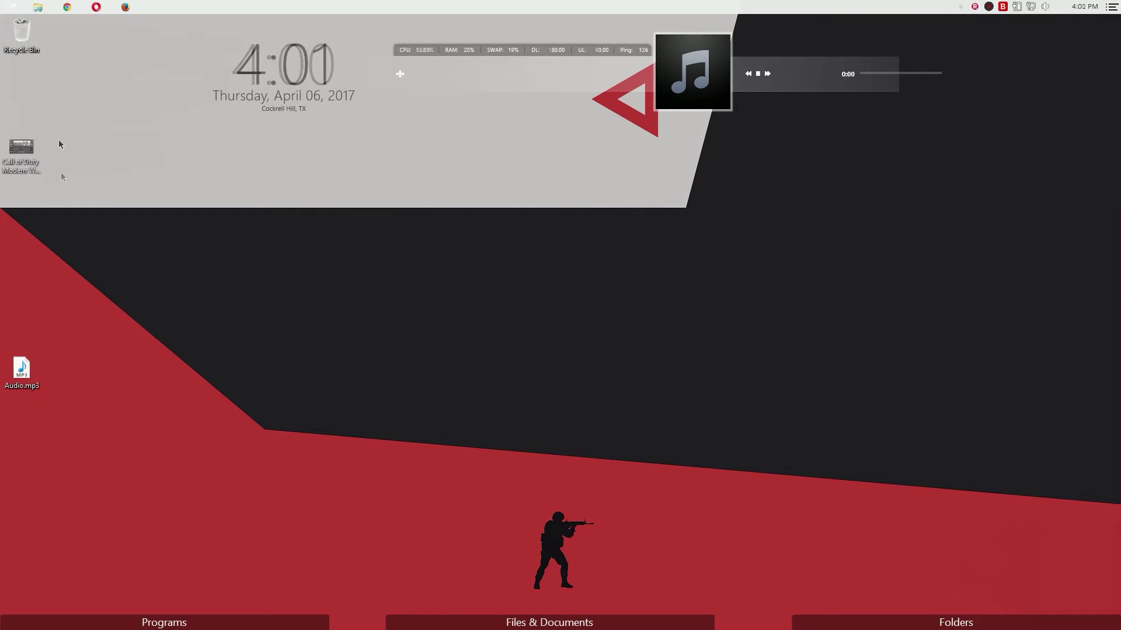
Step: Change the desktop recording's extension from .mp4 to .dif and accept the extension-change warning
right_click(25, 154)
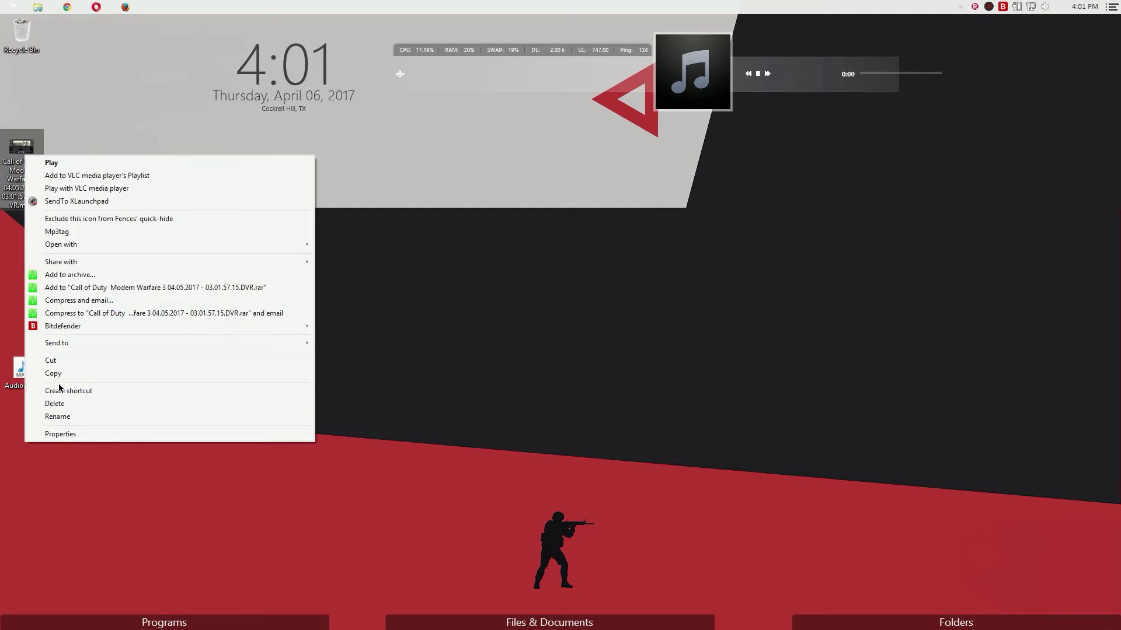
left_click(57, 417)
left_click(40, 208)
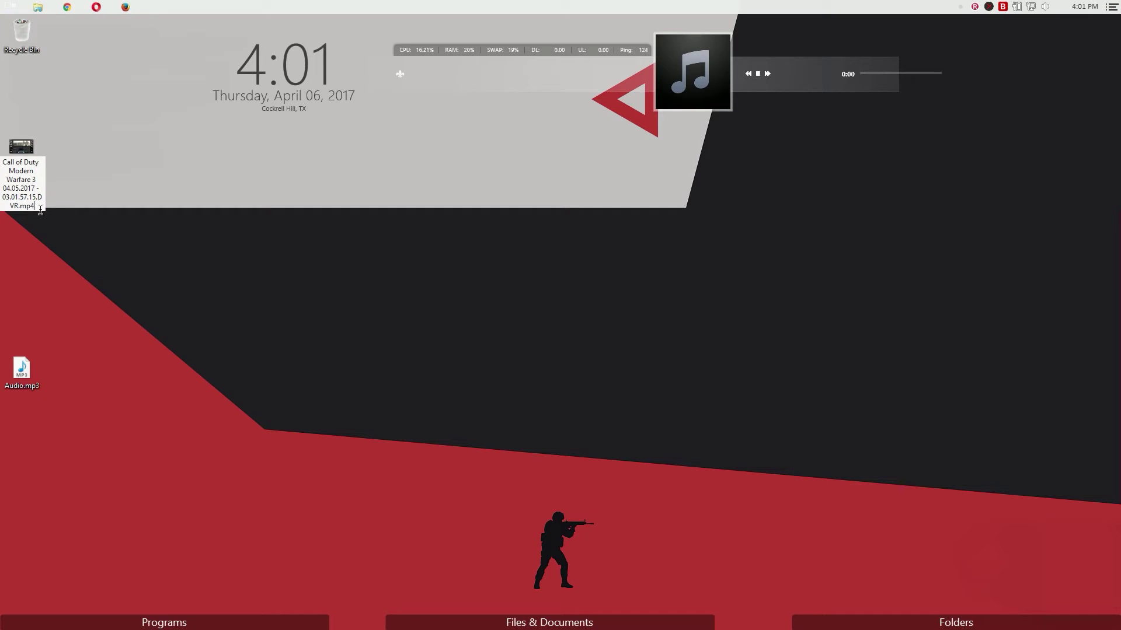
key("BackSpace")
key("BackSpace")
key("BackSpace")
type("dif")
key("Return")
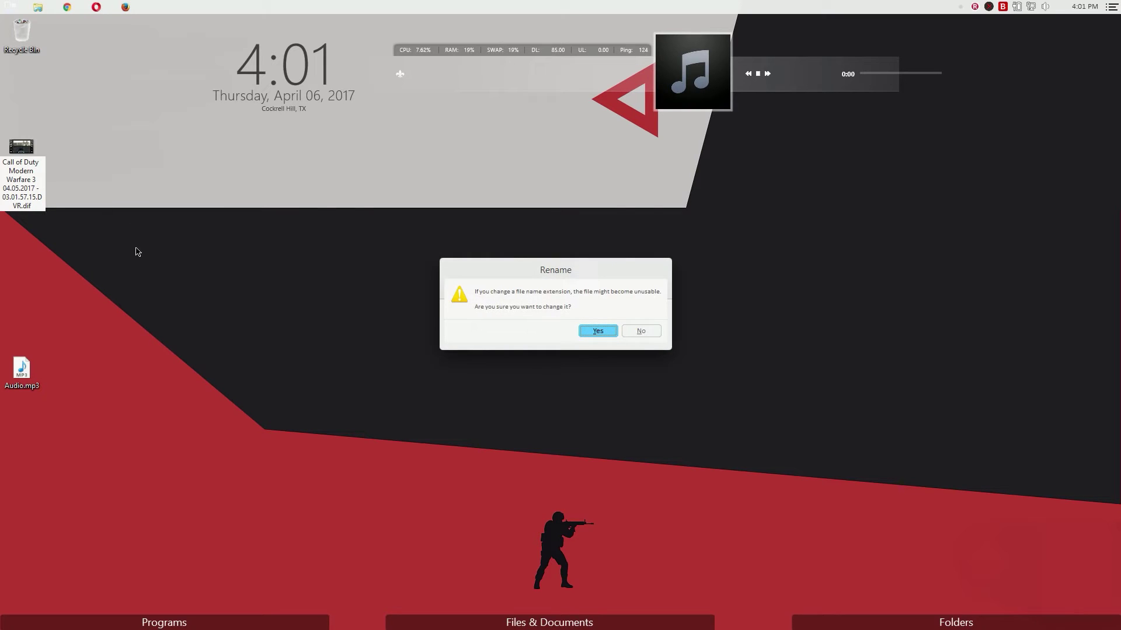
left_click(595, 335)
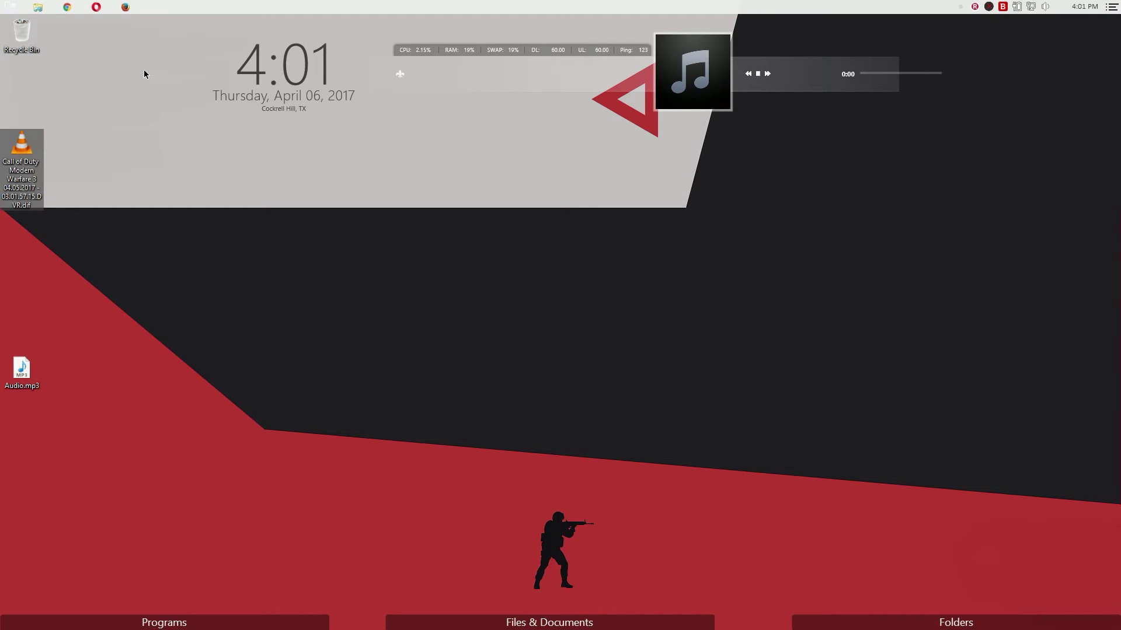
key("super")
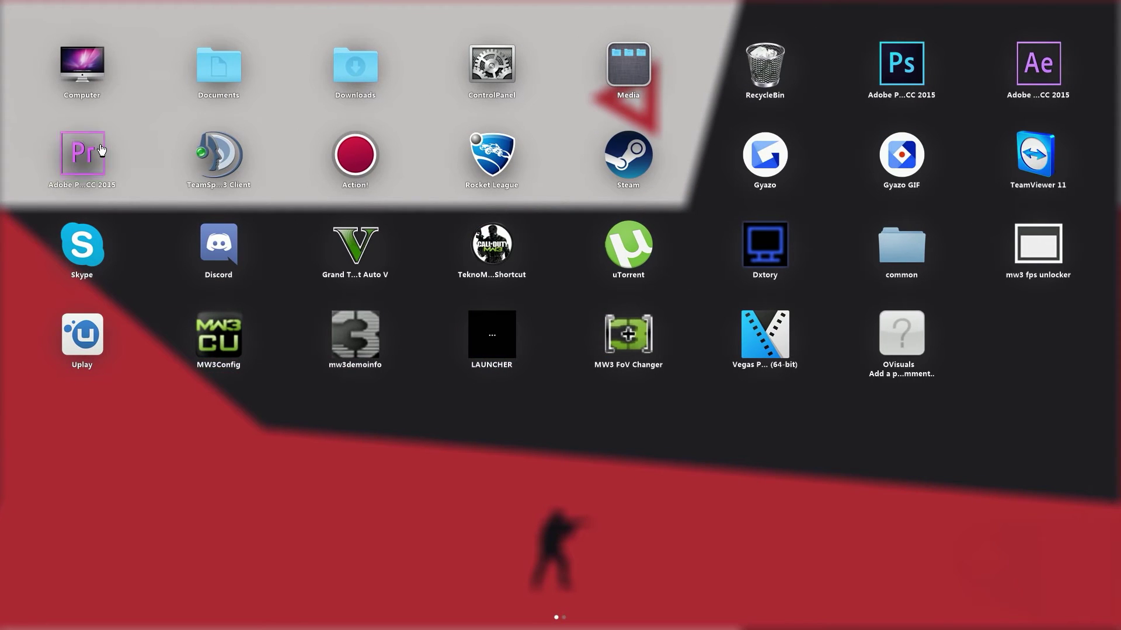
Step: Open Gameplay from Recent, import the desktop .dif file, and build a sequence from it
left_click(101, 150)
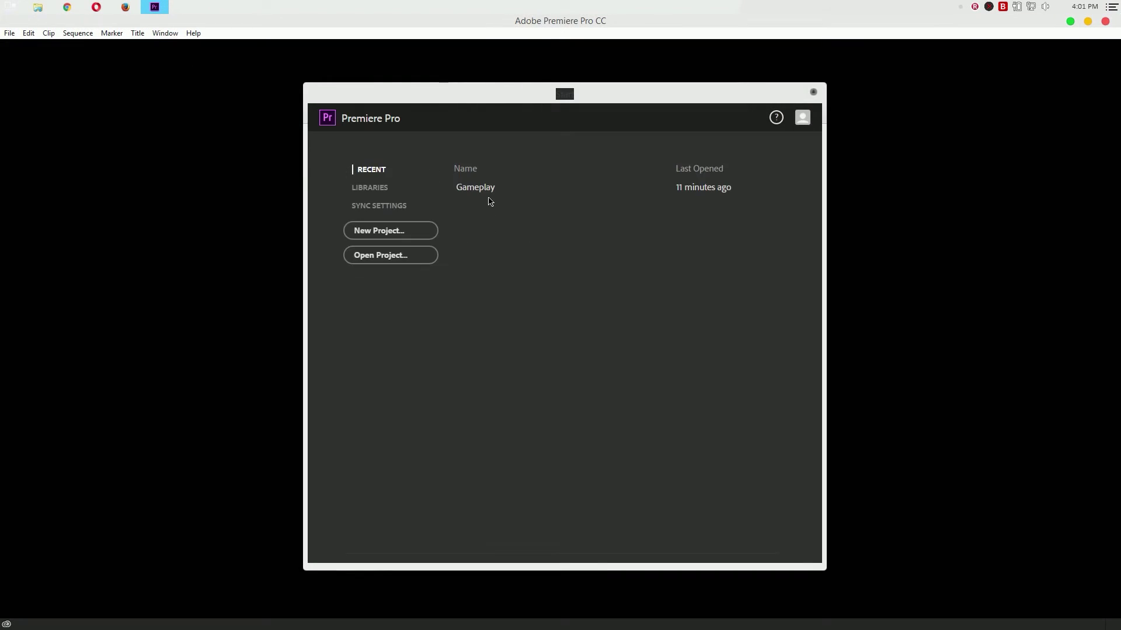
left_click(485, 191)
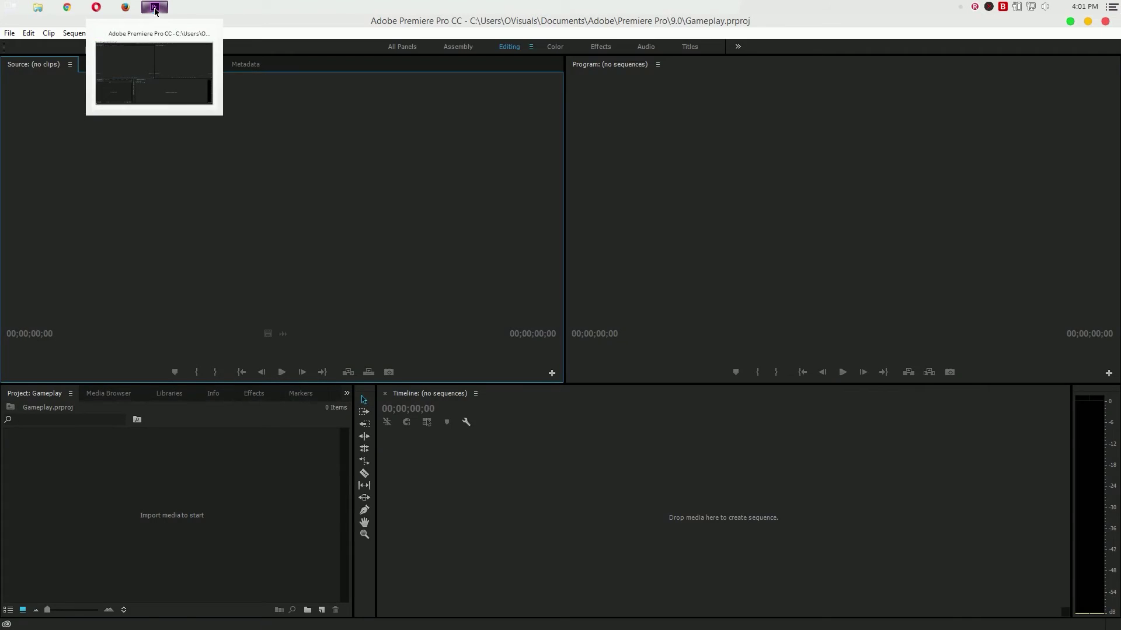
left_click(156, 10)
left_click_drag(21, 146, 117, 490)
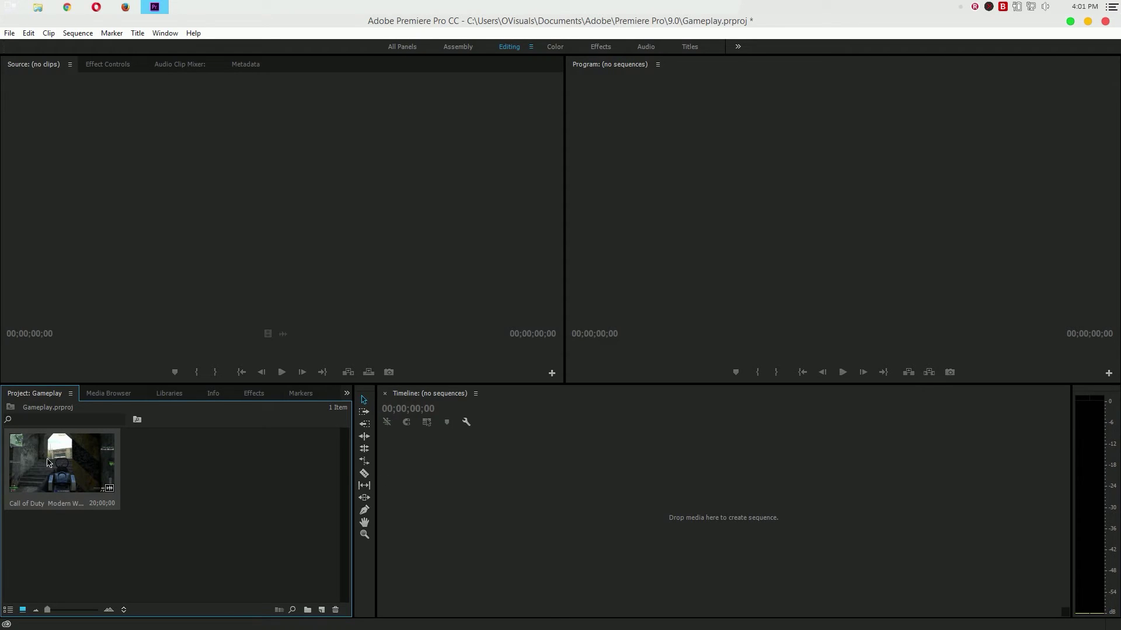
left_click_drag(48, 462, 494, 470)
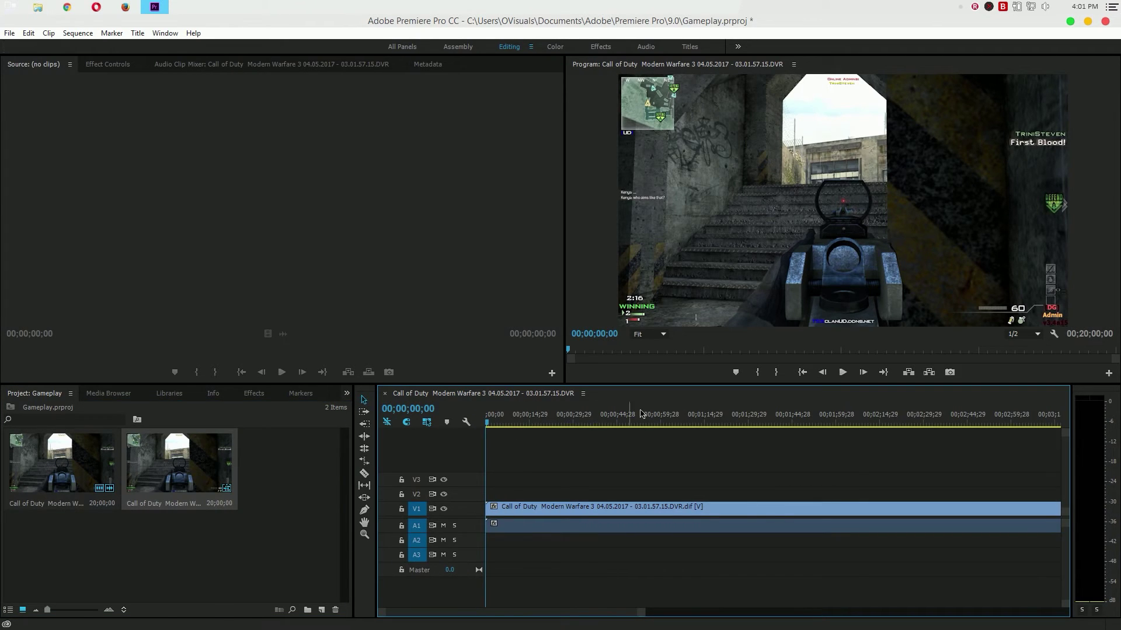
left_click_drag(584, 611, 842, 611)
Step: Set the playhead to 00;19;29;17 near the clip's end and play it back to check sync
left_click(772, 422)
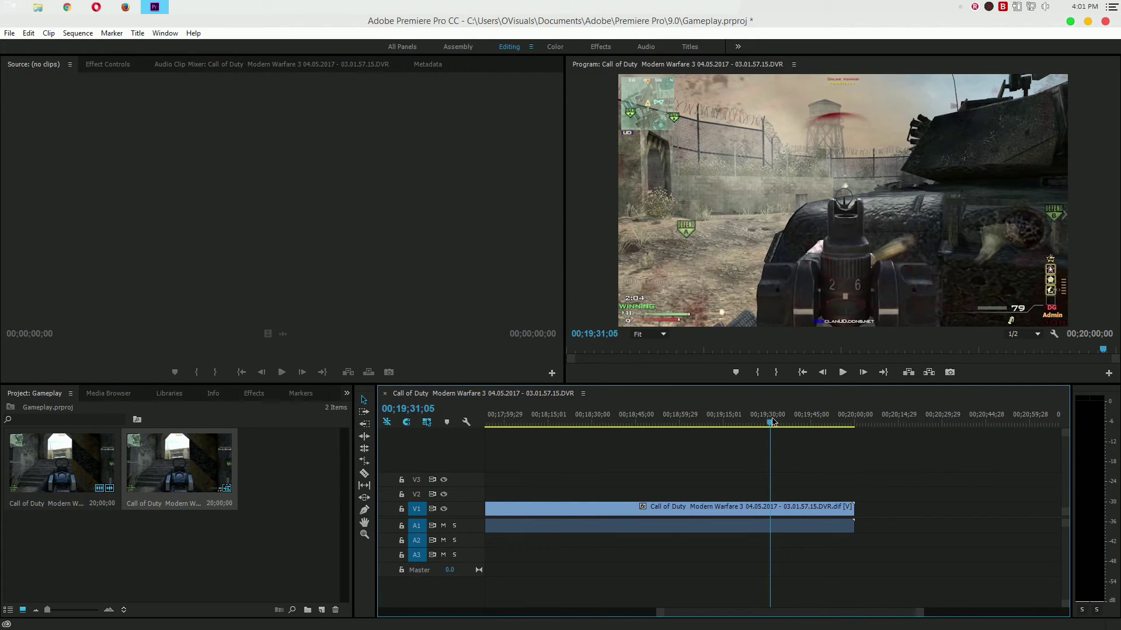
left_click(762, 421)
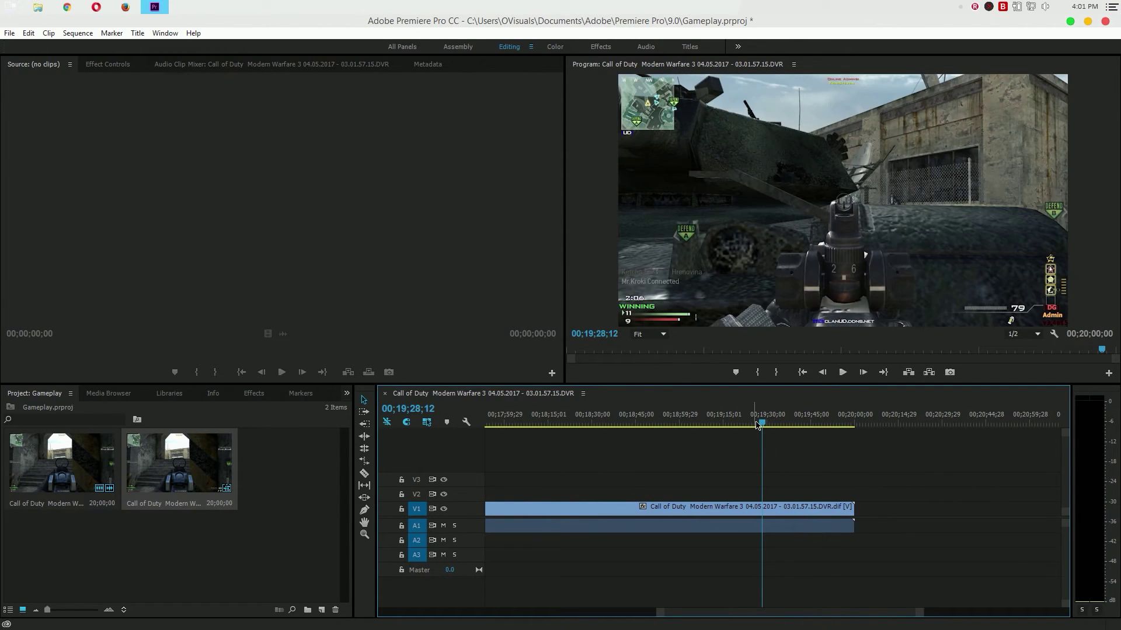
left_click(750, 422)
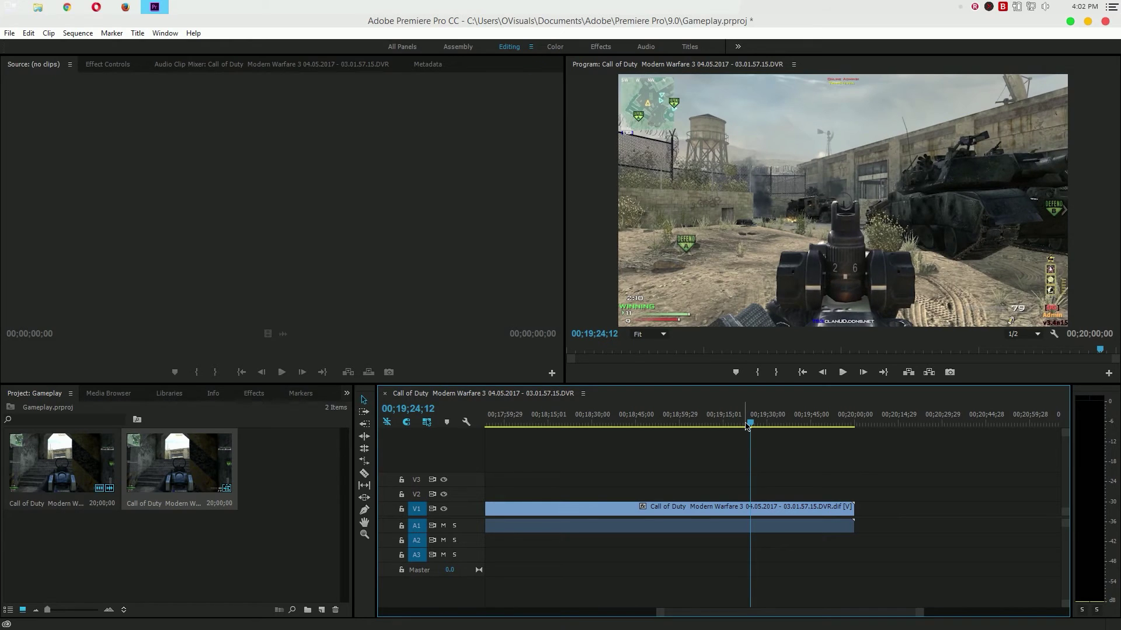
left_click(743, 422)
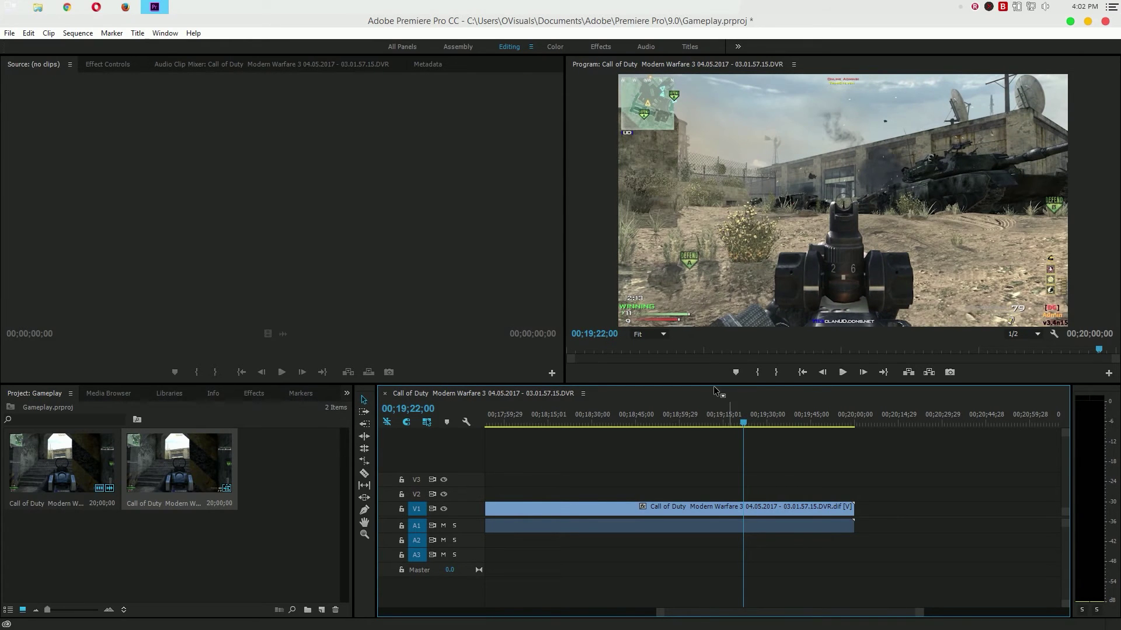
left_click(763, 422)
left_click(779, 422)
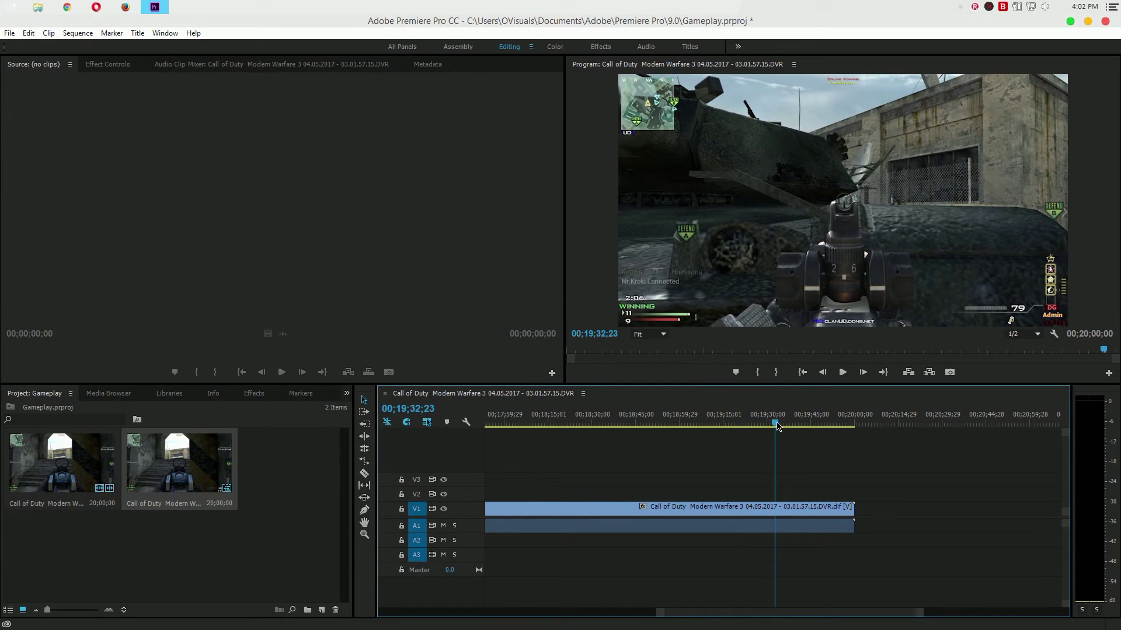
left_click(767, 422)
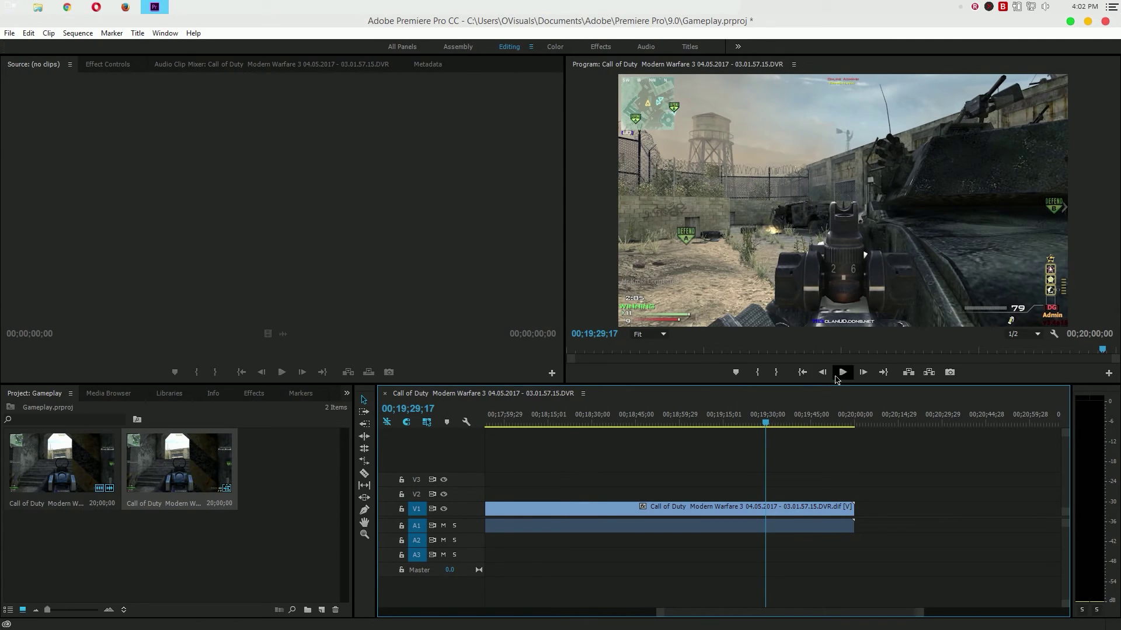
left_click(838, 379)
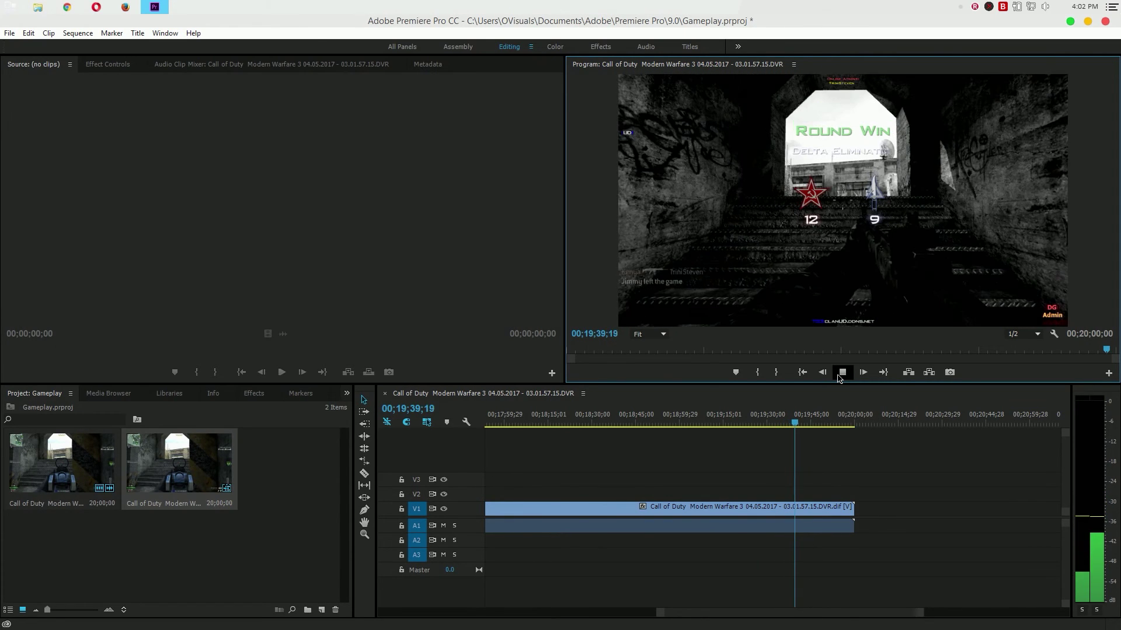
left_click(843, 376)
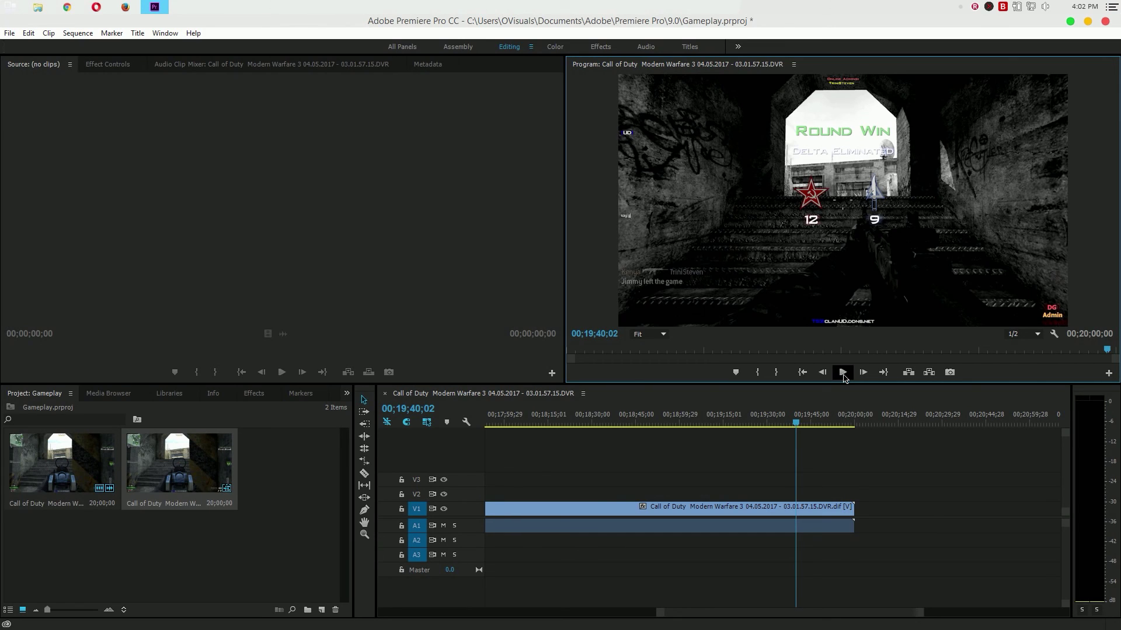
Step: Close Premiere Pro with its close button and decline to save the project
left_click(1106, 21)
left_click(582, 334)
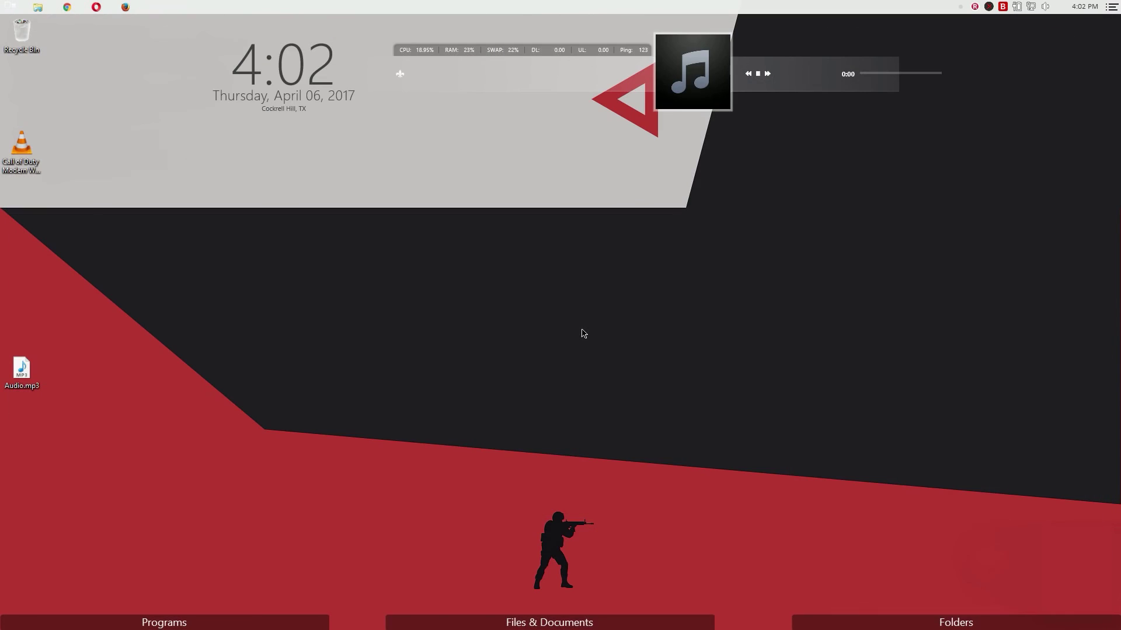